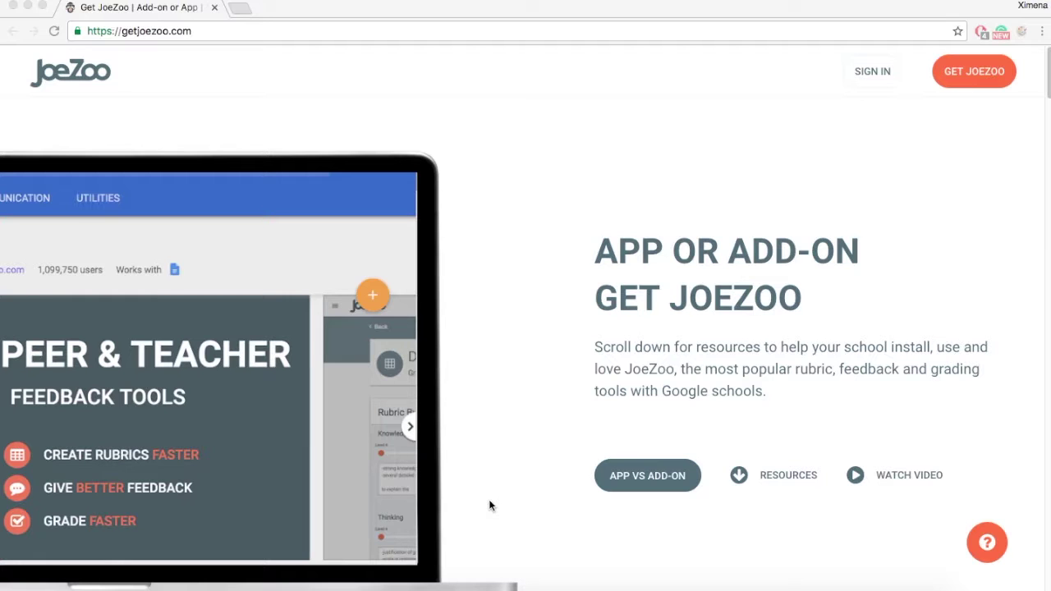
Browse the JoeZoo homepage down to the tool overview and open the Feedback Tool page
{"action": "scroll", "coordinate": [489, 505], "scroll_direction": "down", "scroll_amount": 5}
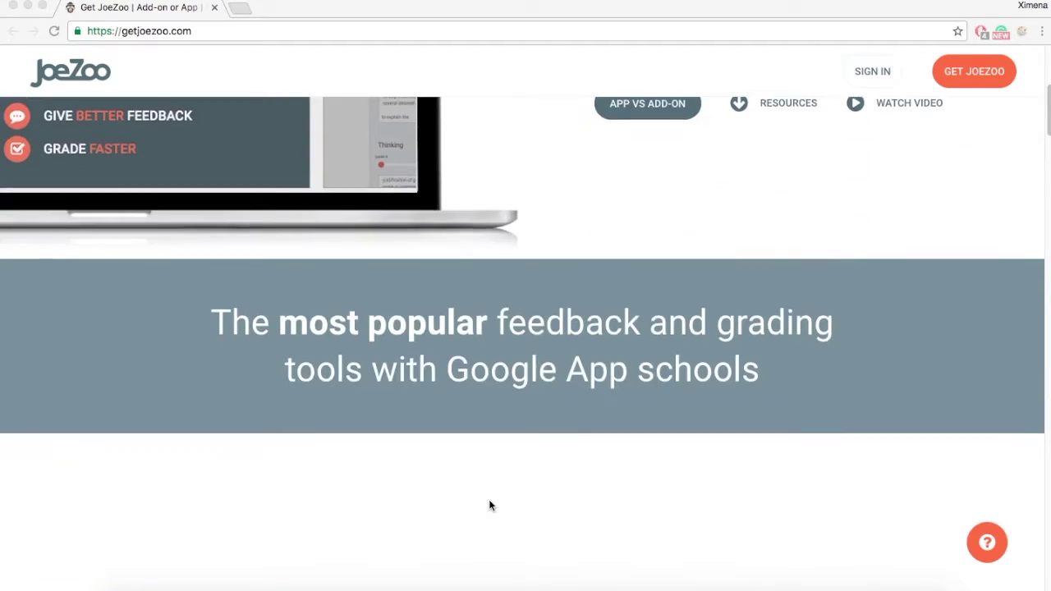
{"action": "scroll", "coordinate": [489, 505], "scroll_direction": "down", "scroll_amount": 12}
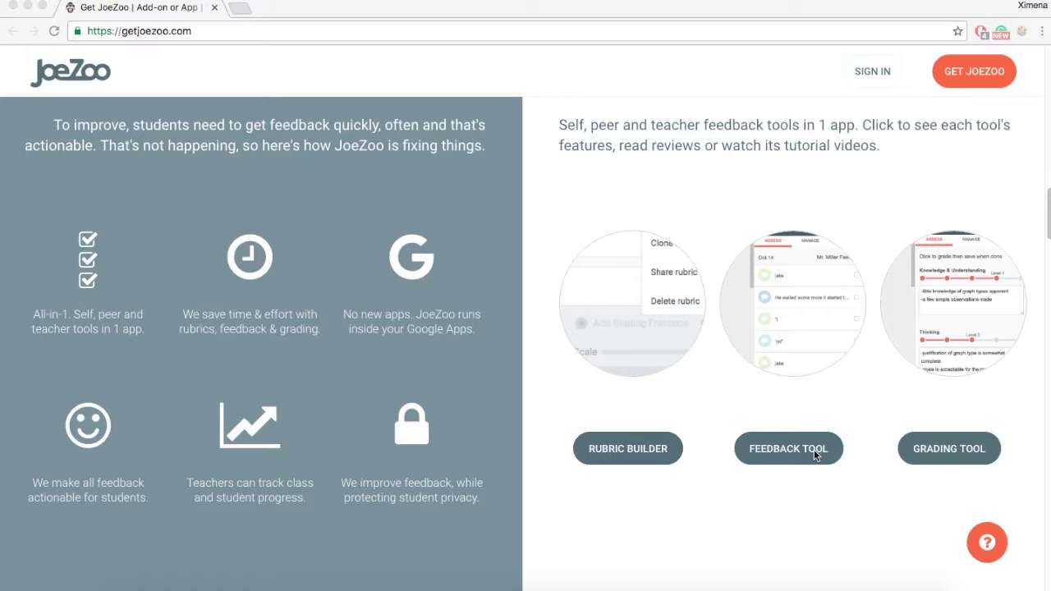
{"action": "left_click", "coordinate": [773, 451]}
{"action": "left_click", "coordinate": [817, 454]}
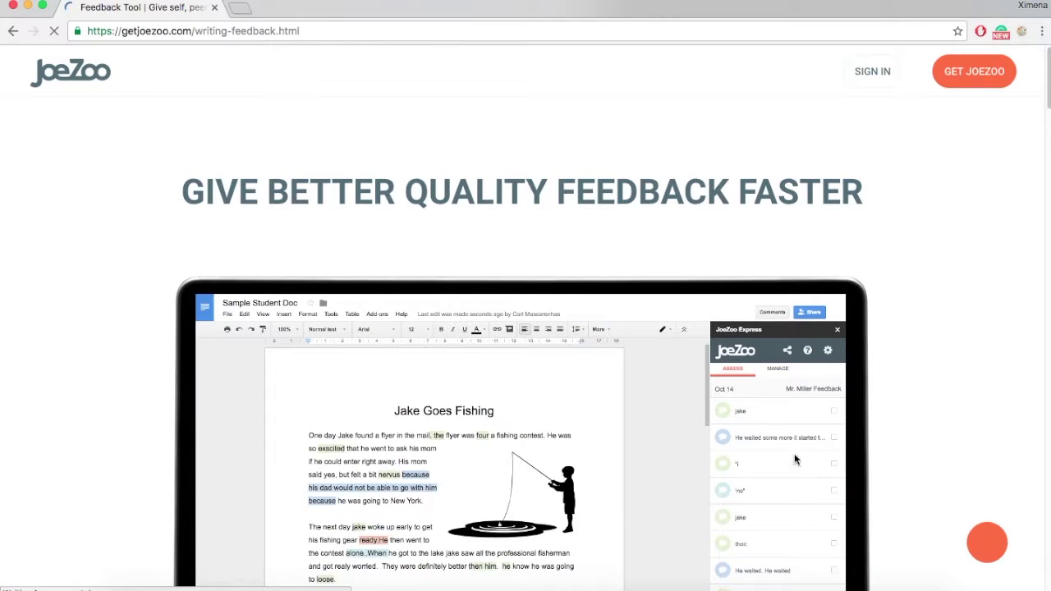
{"action": "scroll", "coordinate": [860, 472], "scroll_direction": "down", "scroll_amount": 3}
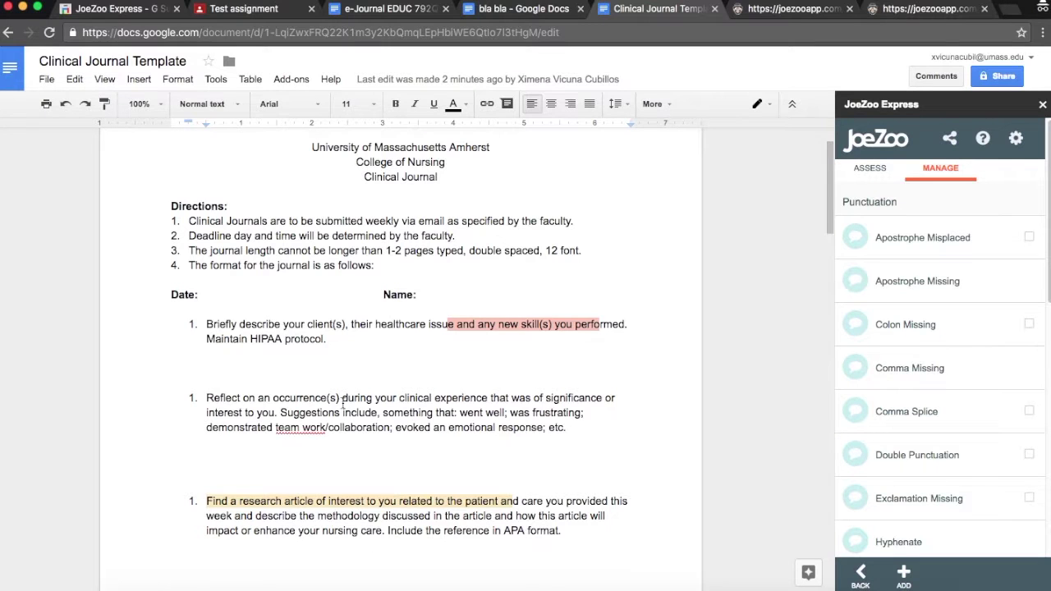
In the Clinical Journal Template Google Doc, add a JoeZoo "Comma Missing" comment at the start of "clinical" in the "Reflect on an occurrence(s)" item
{"action": "left_click", "coordinate": [398, 399]}
{"action": "left_click", "coordinate": [879, 171]}
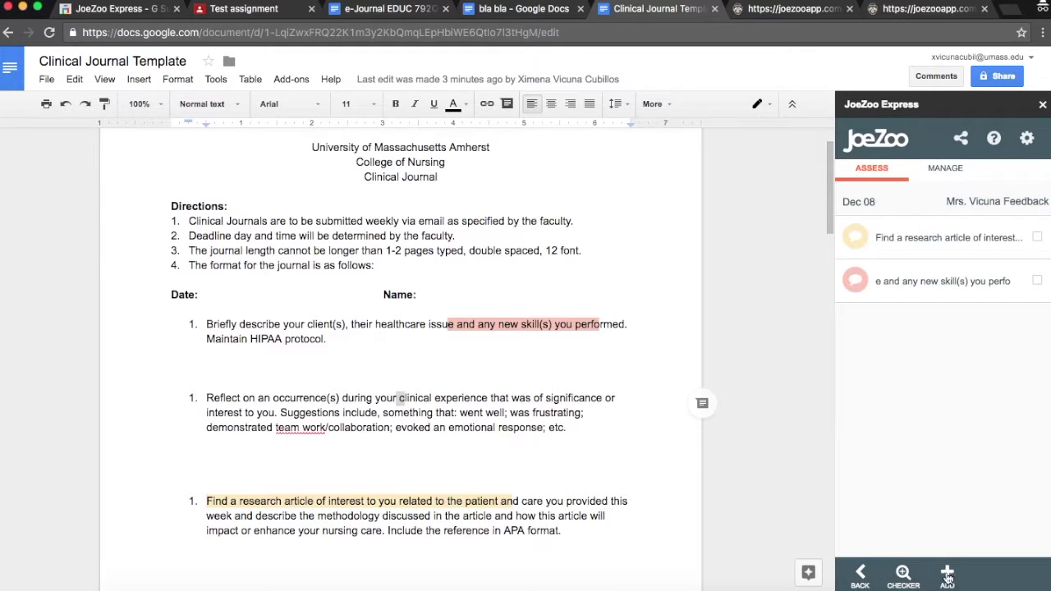
{"action": "left_click", "coordinate": [953, 575]}
{"action": "left_click", "coordinate": [899, 227]}
{"action": "type", "text": "comma"}
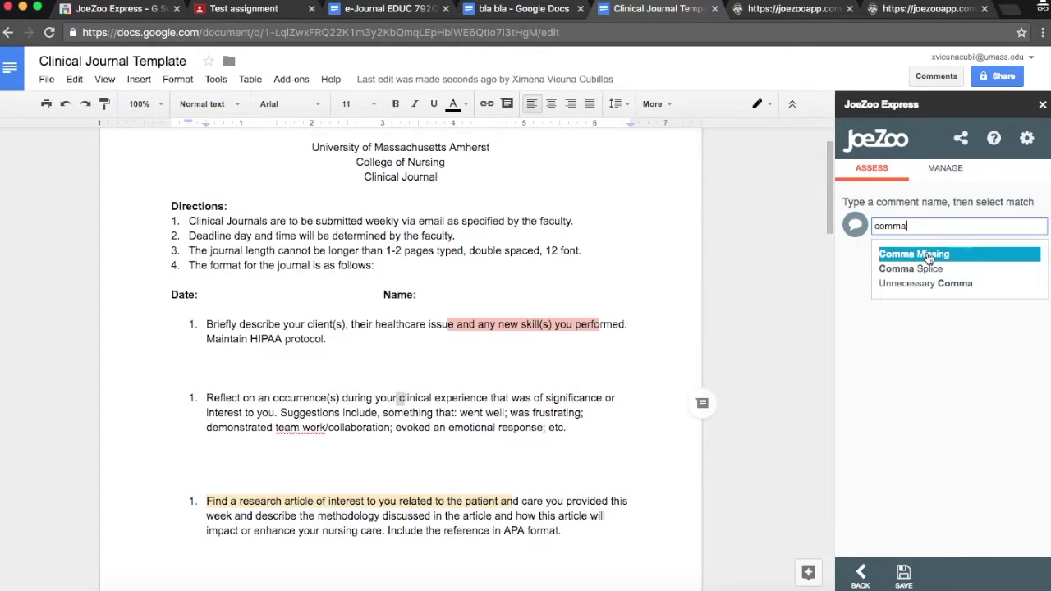
{"action": "left_click", "coordinate": [929, 256]}
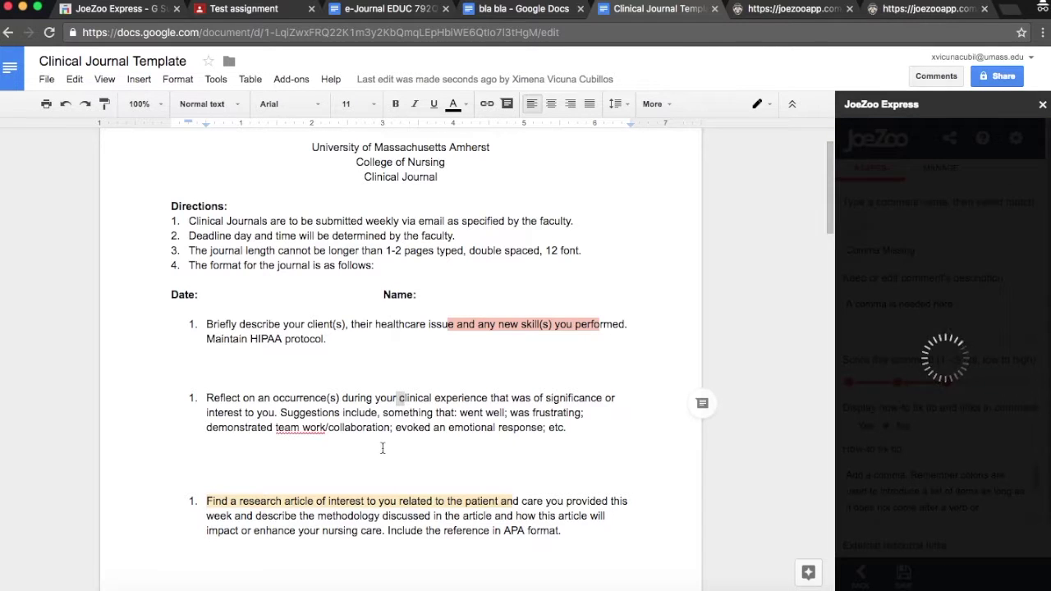
Add and save an "Unnecessary Comma" comment on the comma after "your performance" in the Clinical Evaluation Tool item
{"action": "scroll", "coordinate": [394, 448], "scroll_direction": "down", "scroll_amount": 1}
{"action": "scroll", "coordinate": [312, 483], "scroll_direction": "down", "scroll_amount": 6}
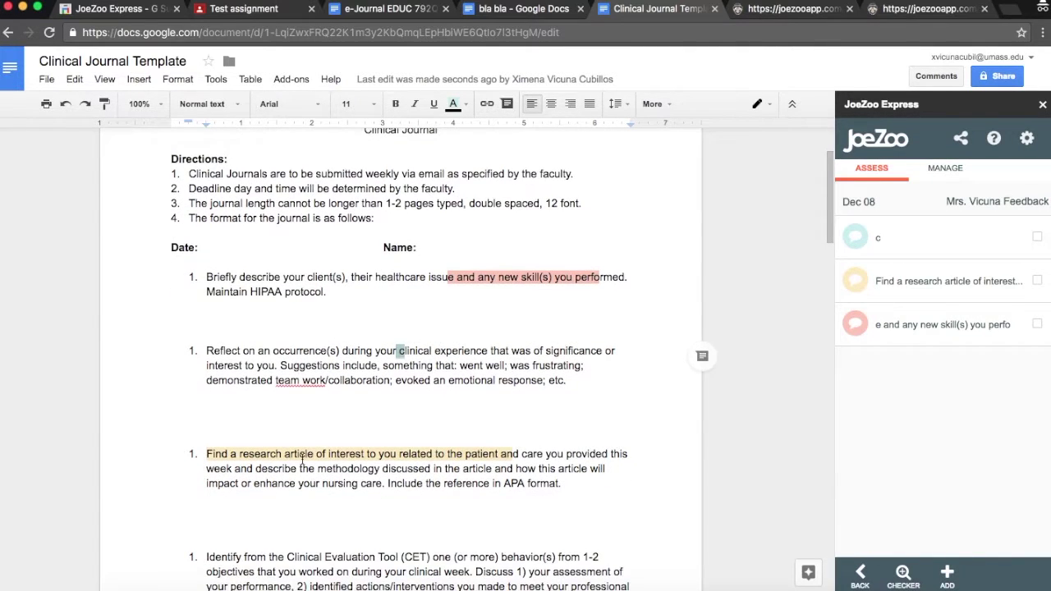
{"action": "scroll", "coordinate": [402, 449], "scroll_direction": "up", "scroll_amount": 2}
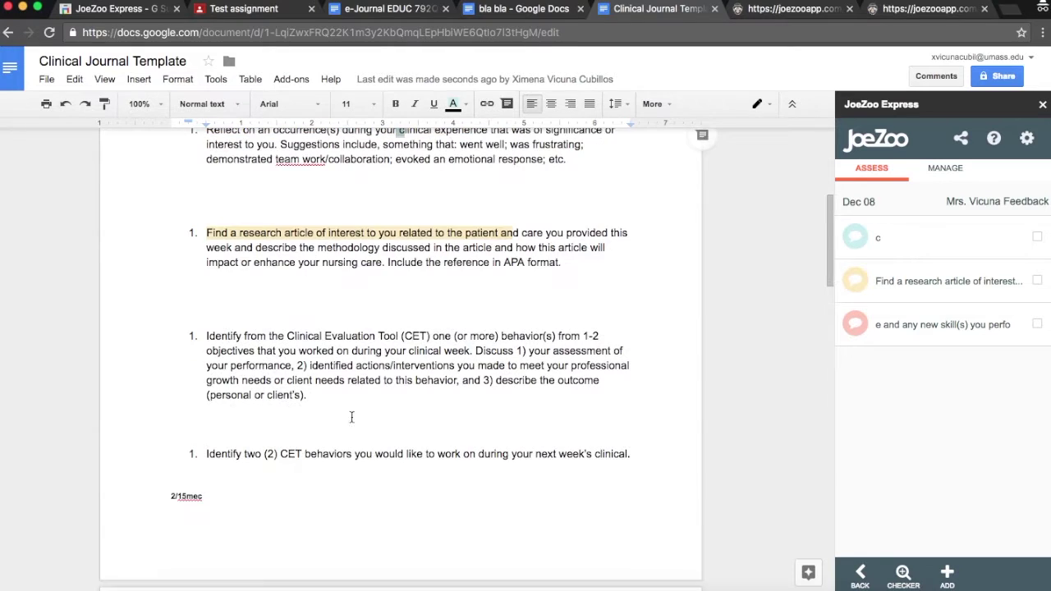
{"action": "left_click", "coordinate": [290, 364]}
{"action": "left_click", "coordinate": [947, 572]}
{"action": "type", "text": "com"}
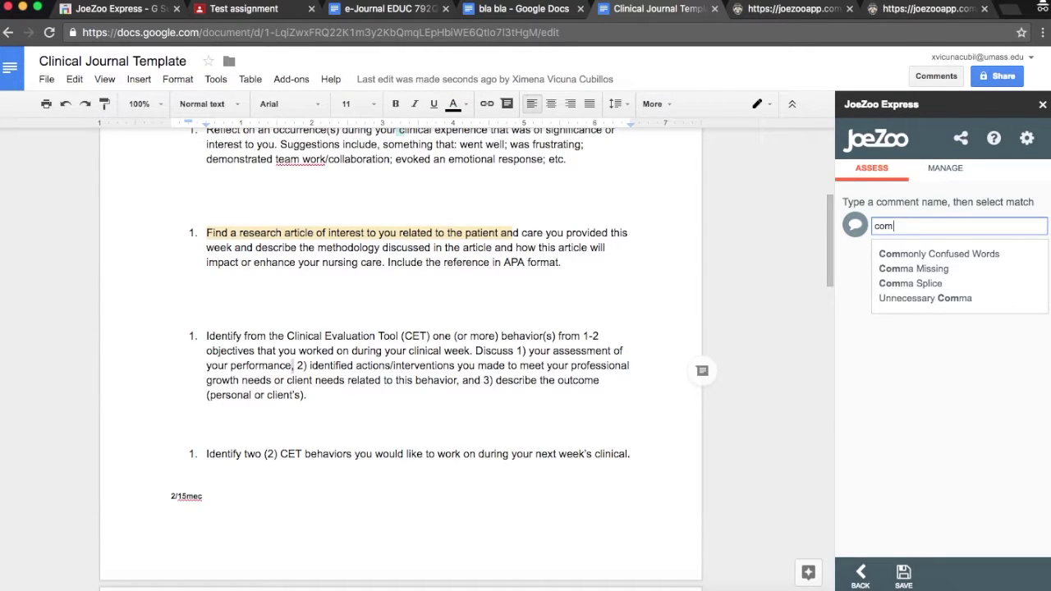
{"action": "left_click", "coordinate": [945, 299]}
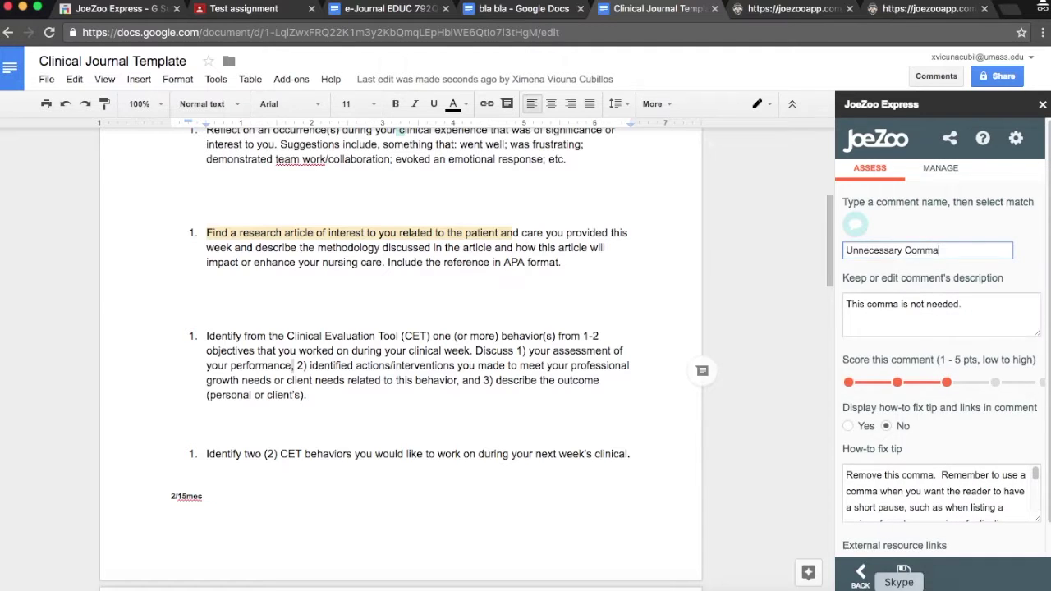
{"action": "left_click", "coordinate": [898, 578]}
{"action": "scroll", "coordinate": [508, 422], "scroll_direction": "up", "scroll_amount": 5}
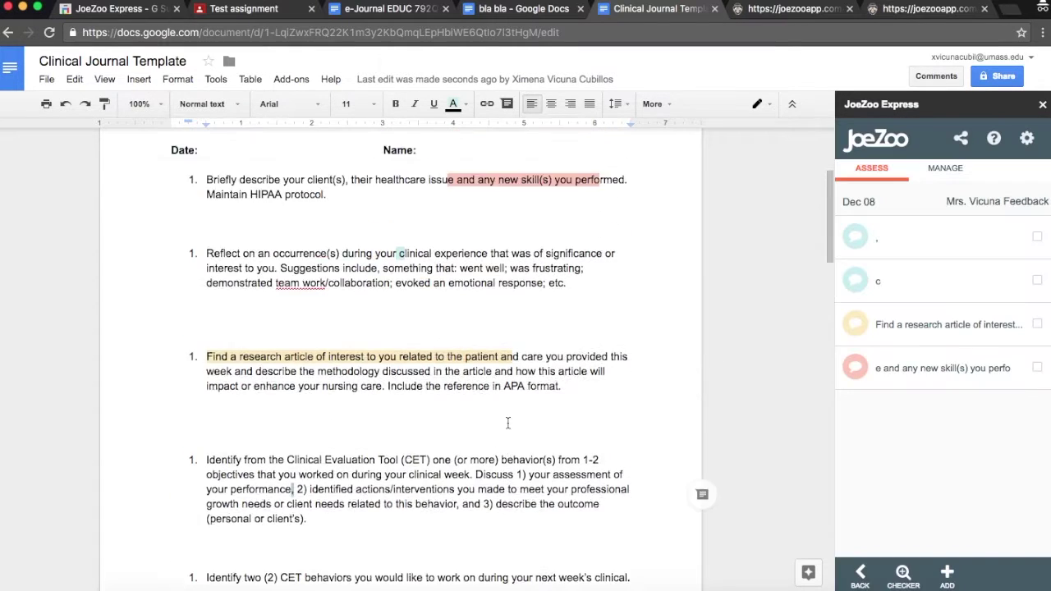
{"action": "scroll", "coordinate": [507, 422], "scroll_direction": "down", "scroll_amount": 1}
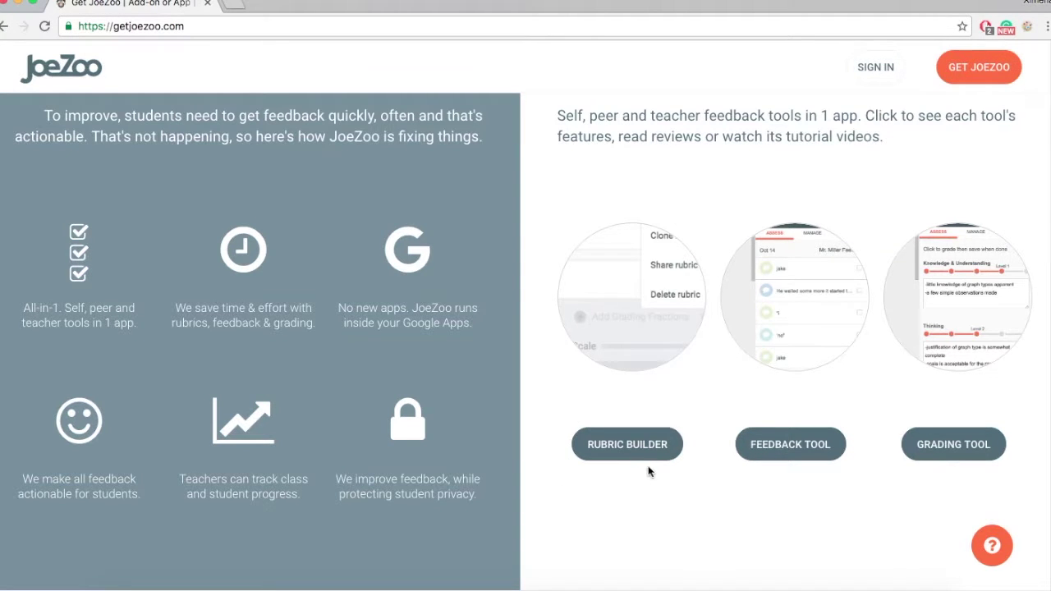
Open the Rubric Builder page on the JoeZoo website and sign in to the web app
{"action": "left_click", "coordinate": [667, 450]}
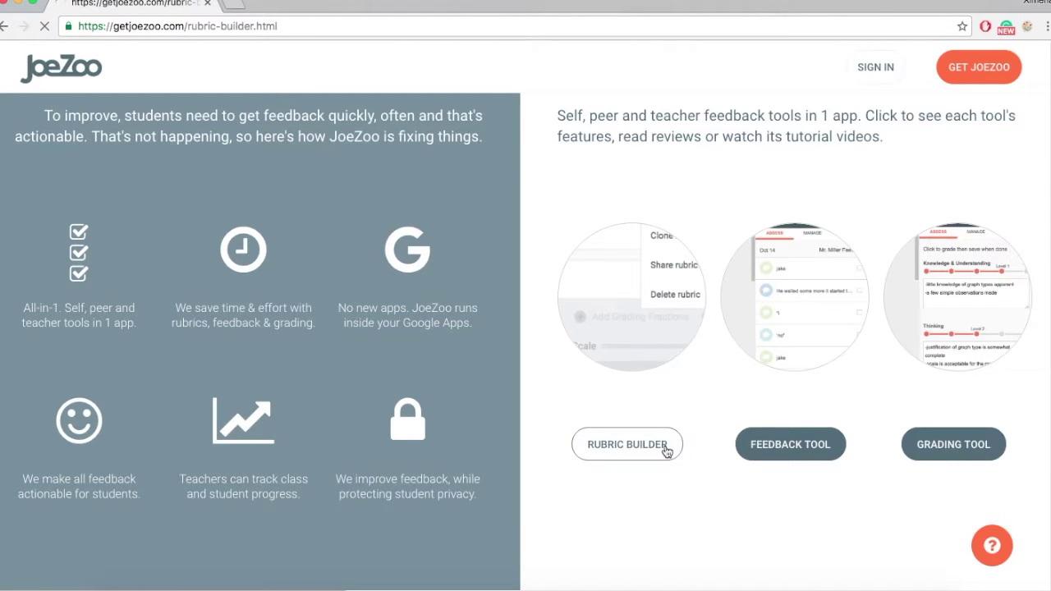
{"action": "scroll", "coordinate": [949, 350], "scroll_direction": "down", "scroll_amount": 1}
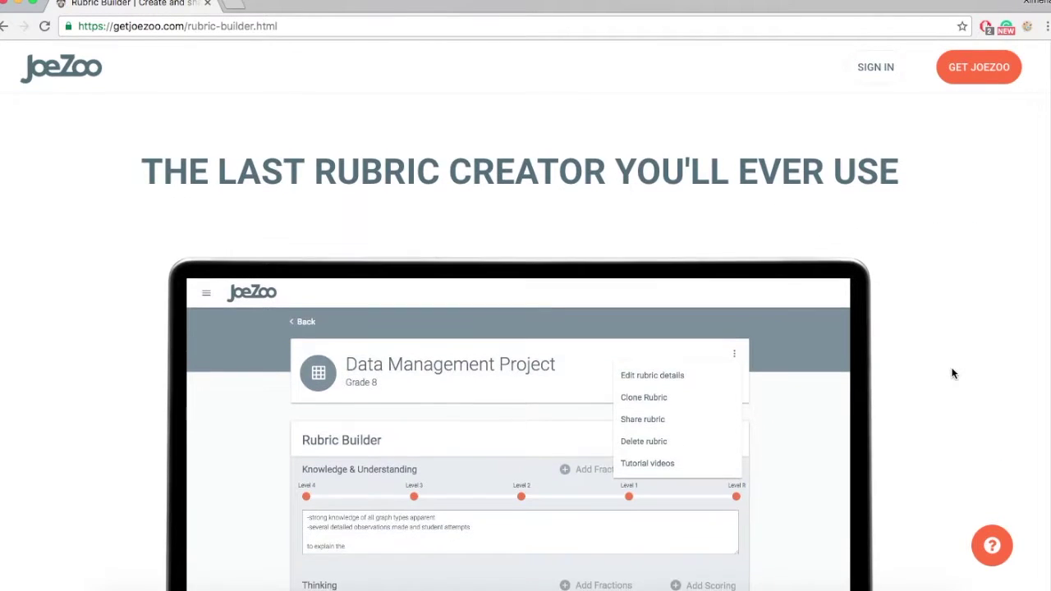
{"action": "scroll", "coordinate": [952, 373], "scroll_direction": "down", "scroll_amount": 1}
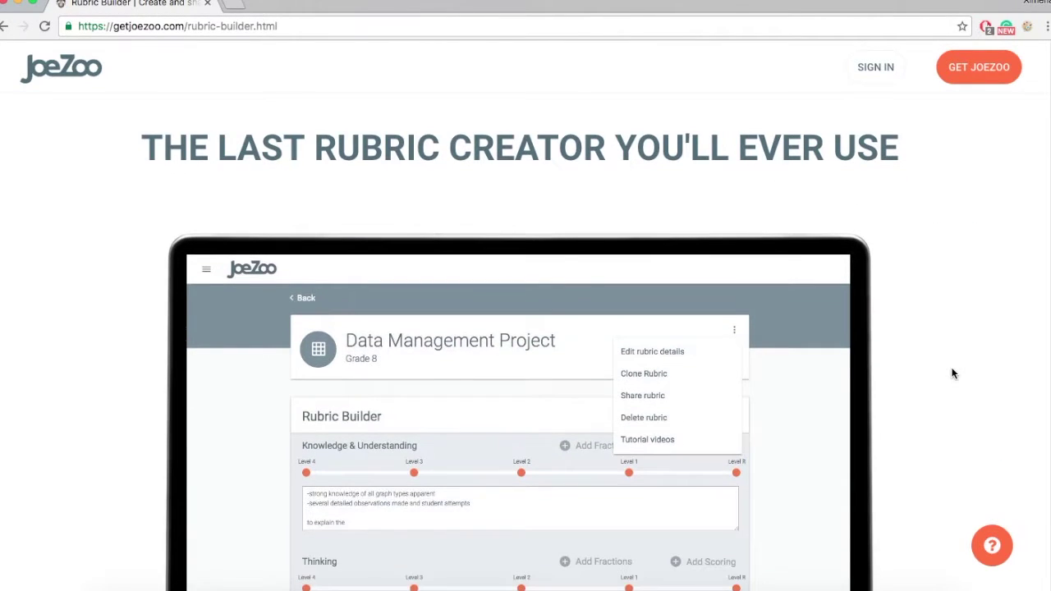
{"action": "left_click", "coordinate": [875, 75]}
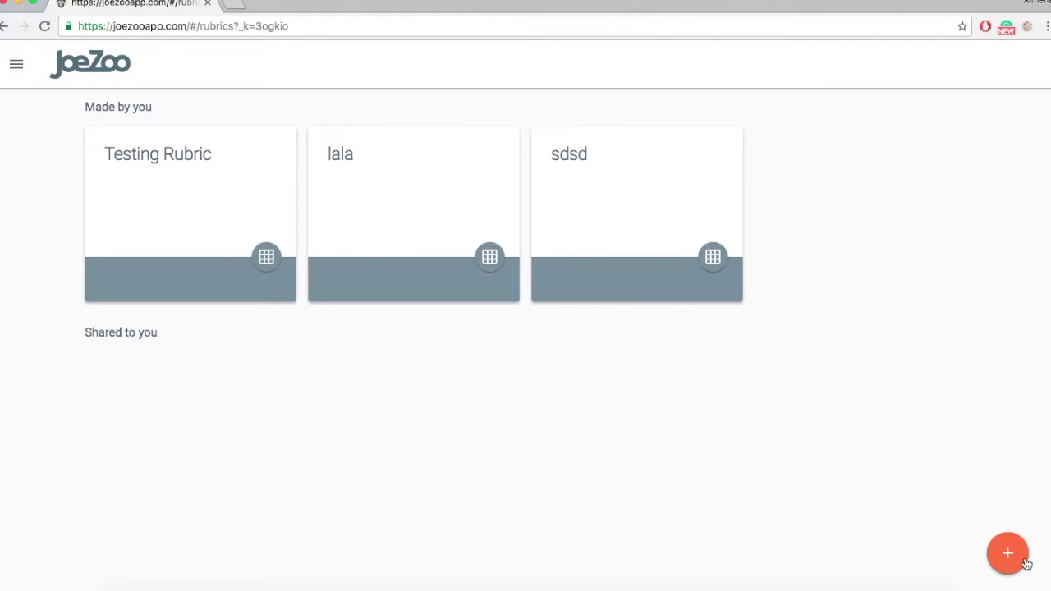
Create a new rubric named "Testing Rubric 2" with grade 9 and subject "Testing 2"
{"action": "mouse_move", "coordinate": [1009, 553]}
{"action": "left_click", "coordinate": [1007, 504]}
{"action": "left_click", "coordinate": [496, 263]}
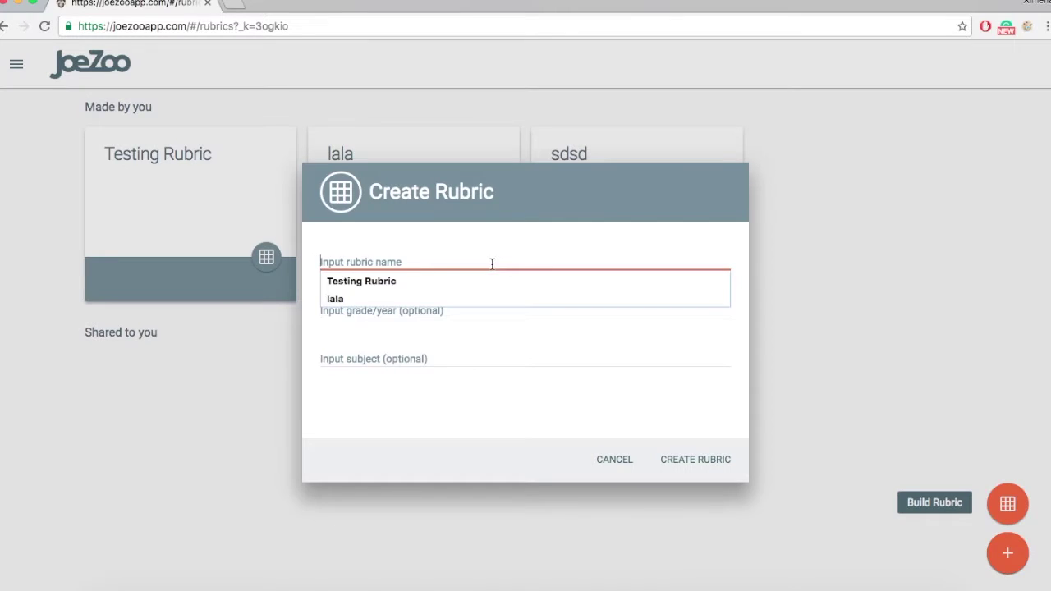
{"action": "type", "text": "Testing Rubric 2"}
{"action": "key", "text": "Tab"}
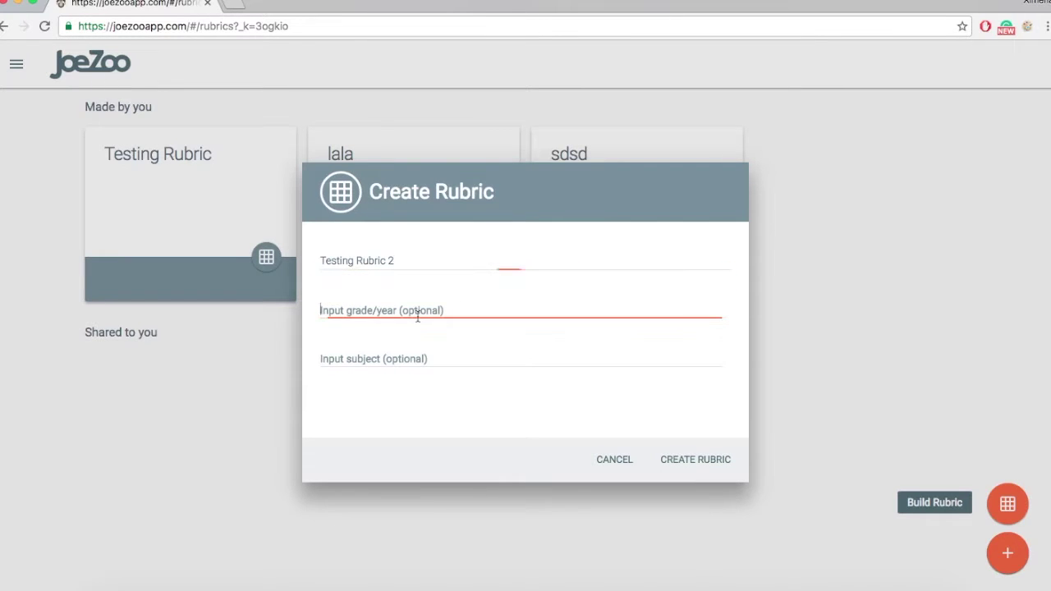
{"action": "type", "text": "9"}
{"action": "left_click", "coordinate": [367, 359]}
{"action": "type", "text": "Testing 2"}
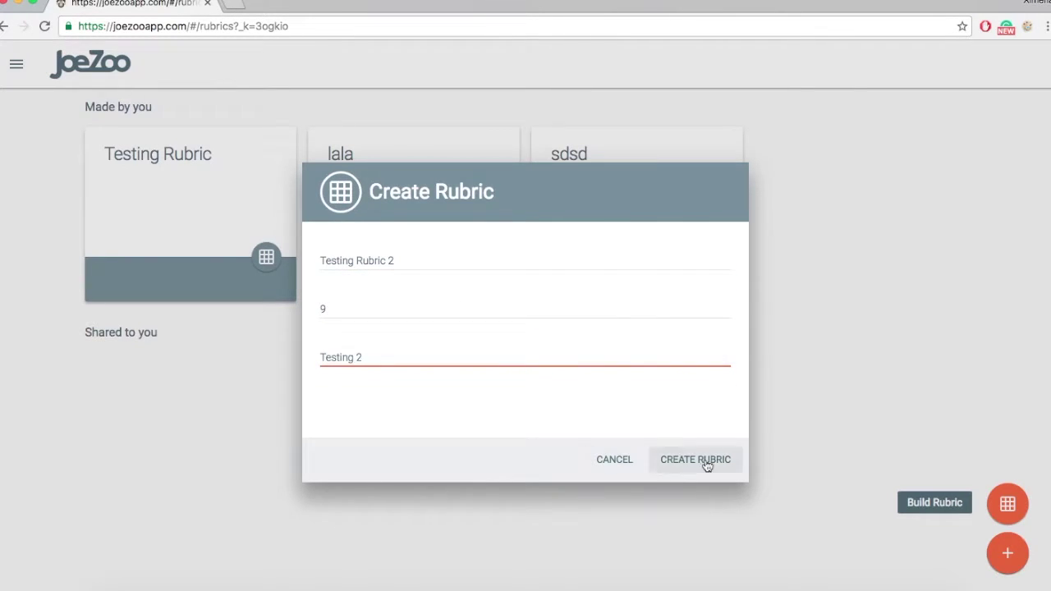
{"action": "left_click", "coordinate": [708, 462]}
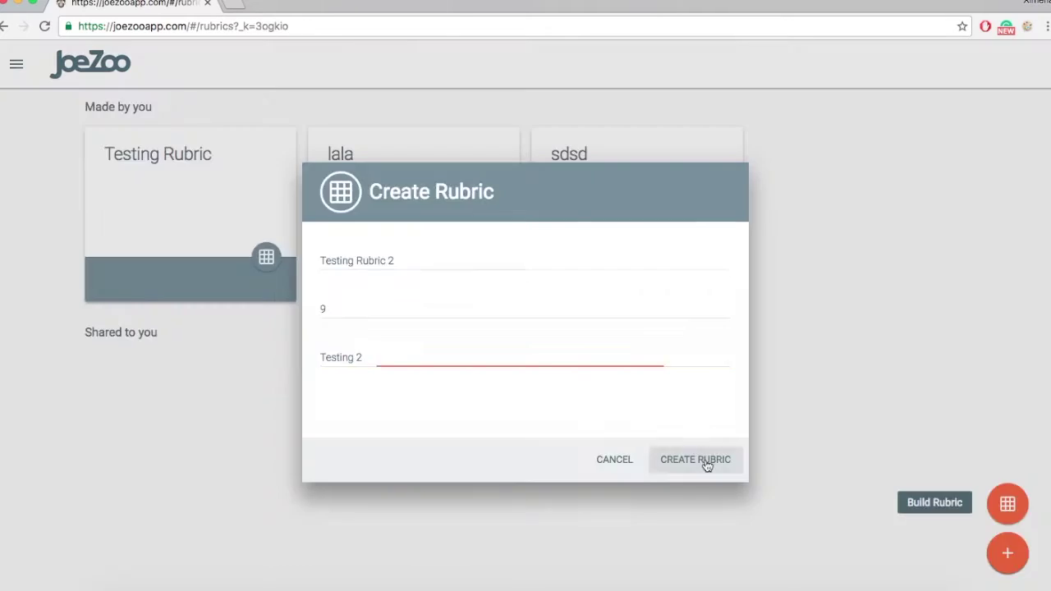
{"action": "left_click", "coordinate": [708, 462]}
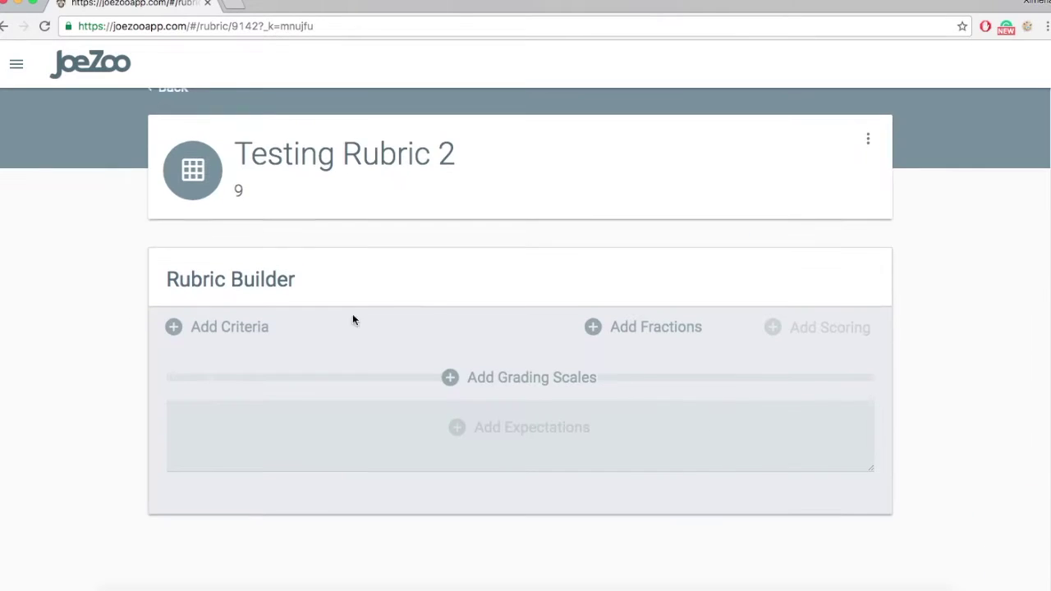
Add the criteria spelling, grammar and punctuation, and apply the pre-loaded Exceptional scale running from Limited to Exceptional
{"action": "left_click", "coordinate": [173, 325]}
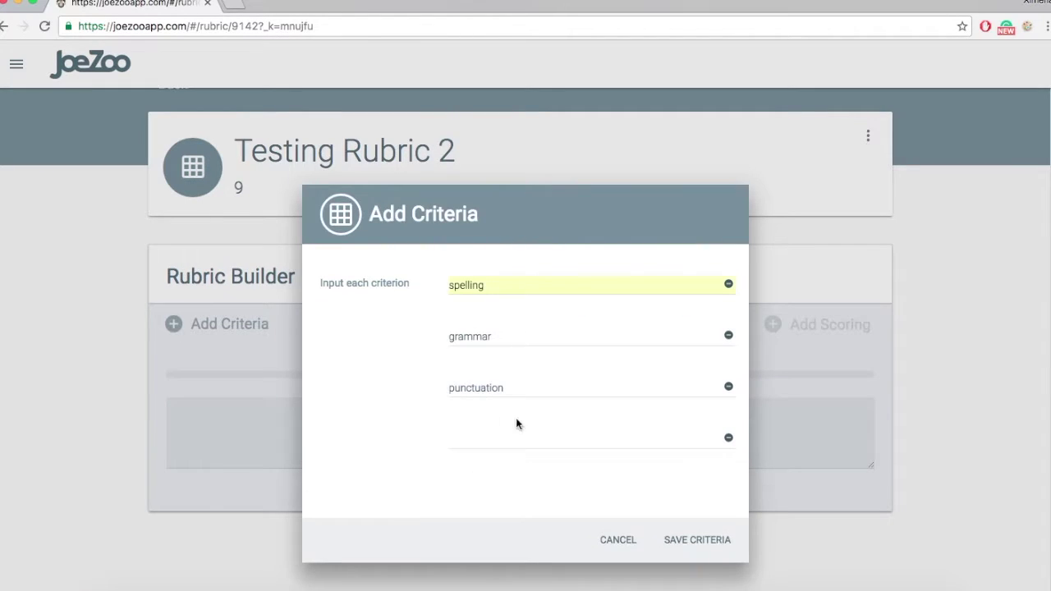
{"action": "left_click", "coordinate": [709, 436]}
{"action": "scroll", "coordinate": [487, 260], "scroll_direction": "down", "scroll_amount": 3}
{"action": "left_click", "coordinate": [489, 249]}
{"action": "left_click", "coordinate": [616, 261]}
{"action": "left_click", "coordinate": [596, 369]}
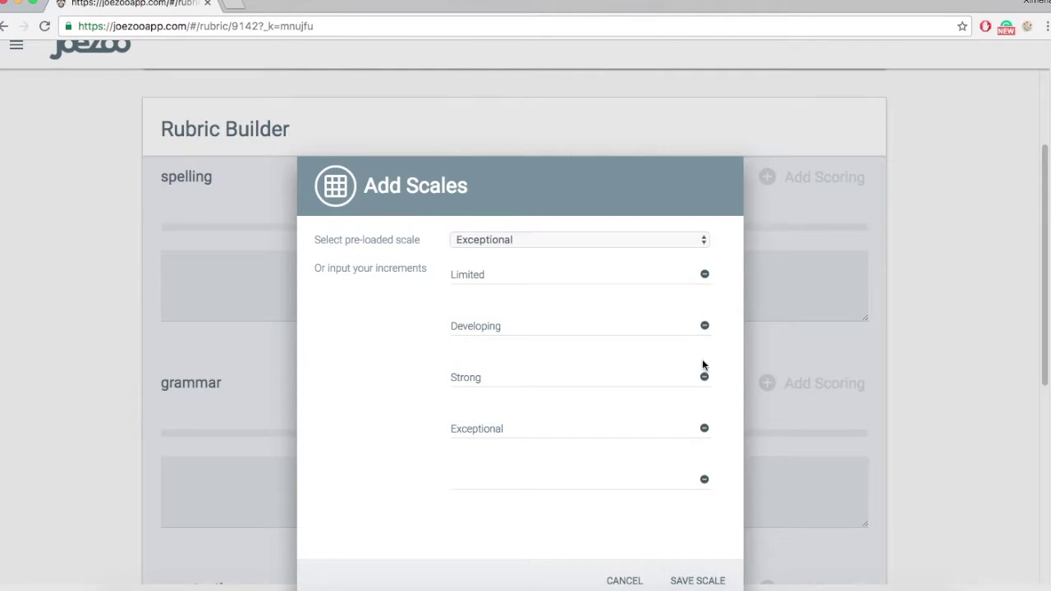
{"action": "left_click", "coordinate": [704, 479]}
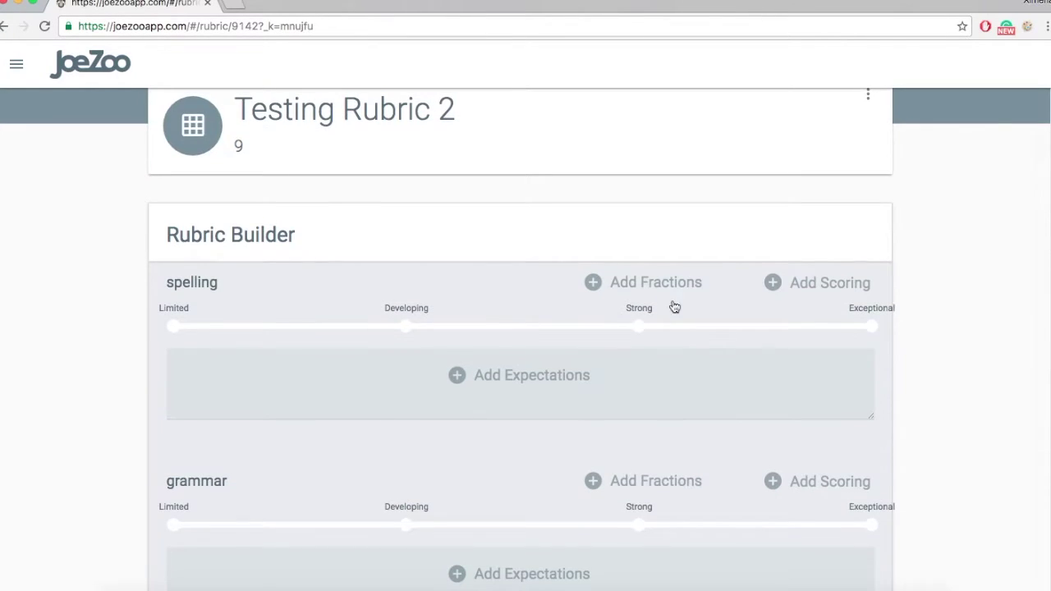
Add the expectation text "expectation 1" to the spelling criterion
{"action": "left_click", "coordinate": [528, 376]}
{"action": "left_click", "coordinate": [333, 283]}
{"action": "type", "text": "expectation 1"}
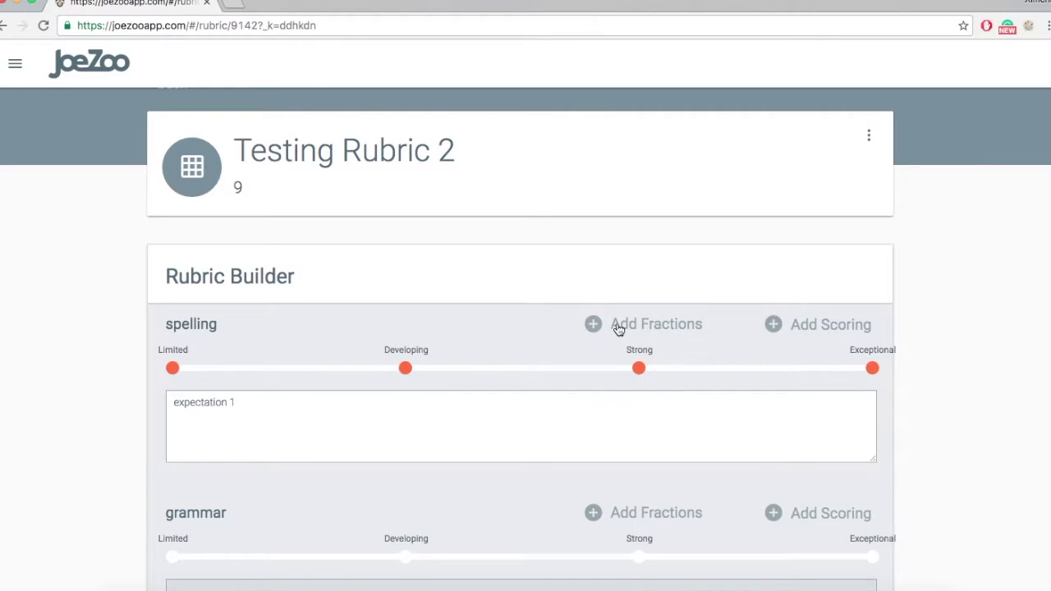
Add +/_ grading fractions to the rubric's criteria
{"action": "left_click", "coordinate": [617, 328]}
{"action": "type", "text": "+"}
{"action": "left_click", "coordinate": [554, 310]}
{"action": "left_click", "coordinate": [707, 463]}
Add points-based scoring of 100 each for spelling, grammar and punctuation
{"action": "left_click", "coordinate": [854, 331]}
{"action": "type", "text": "100"}
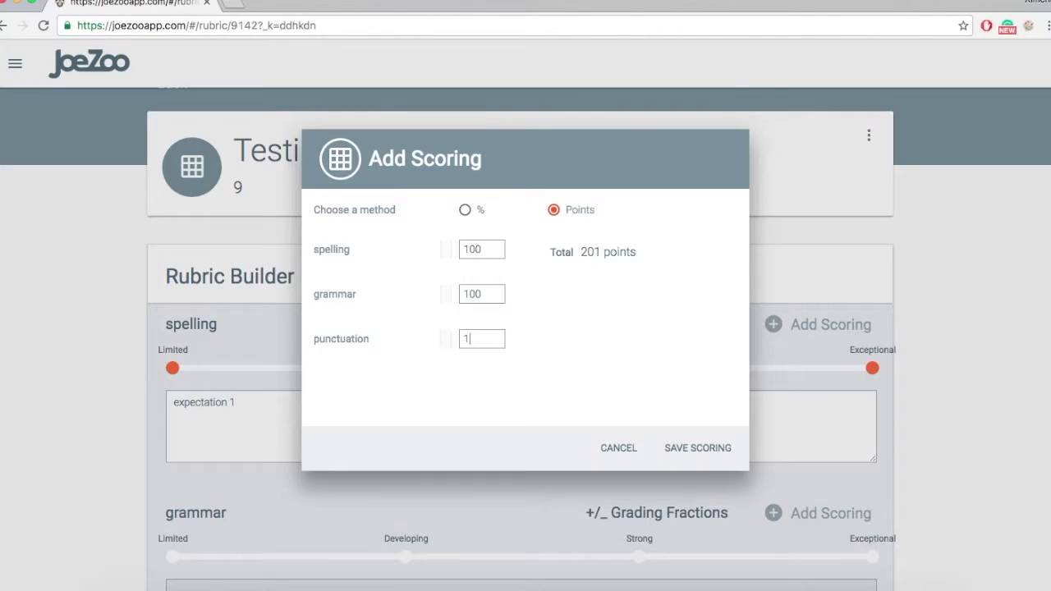
{"action": "left_click", "coordinate": [668, 450]}
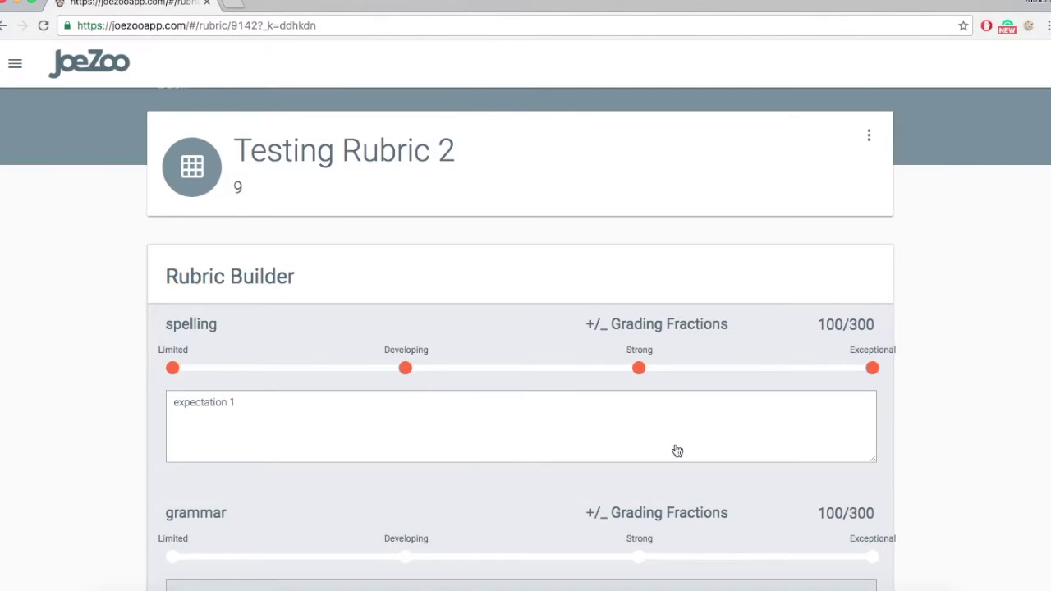
{"action": "scroll", "coordinate": [651, 400], "scroll_direction": "down", "scroll_amount": 4}
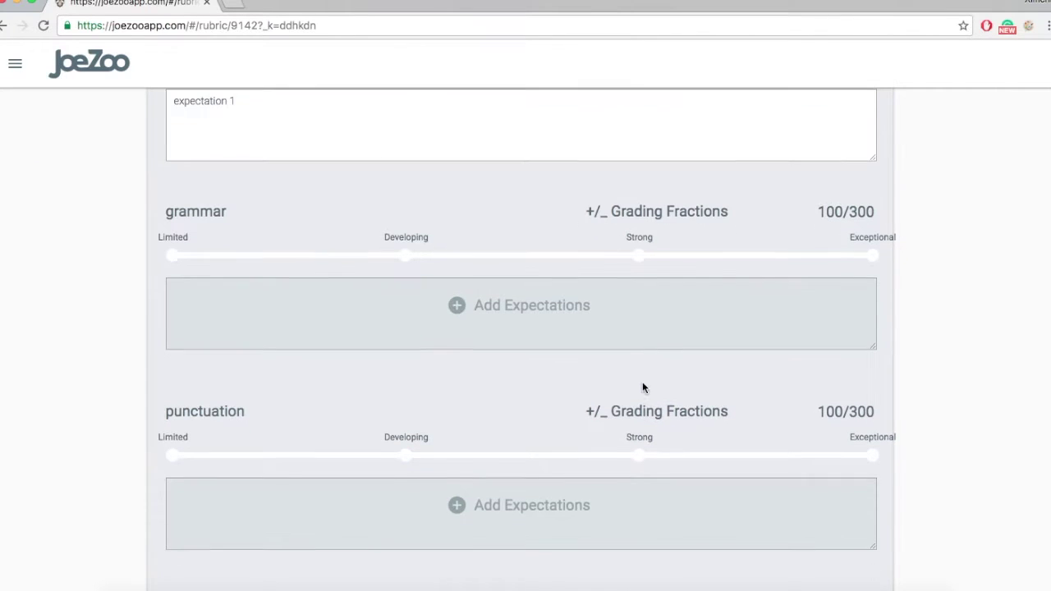
{"action": "scroll", "coordinate": [704, 361], "scroll_direction": "down", "scroll_amount": 2}
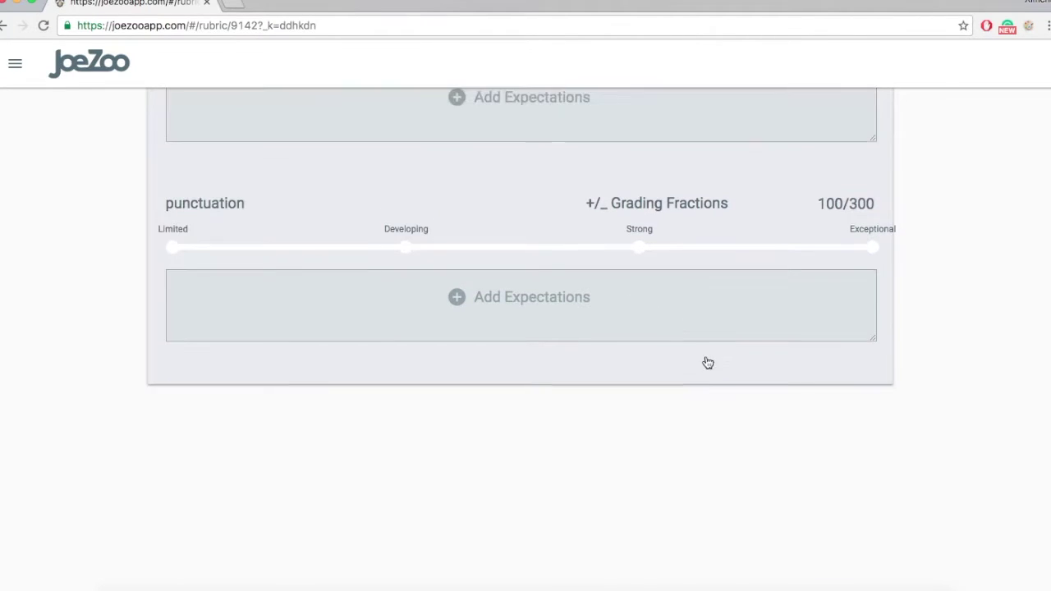
{"action": "scroll", "coordinate": [701, 387], "scroll_direction": "up", "scroll_amount": 7}
{"action": "scroll", "coordinate": [703, 415], "scroll_direction": "down", "scroll_amount": 3}
{"action": "scroll", "coordinate": [703, 419], "scroll_direction": "down", "scroll_amount": 1}
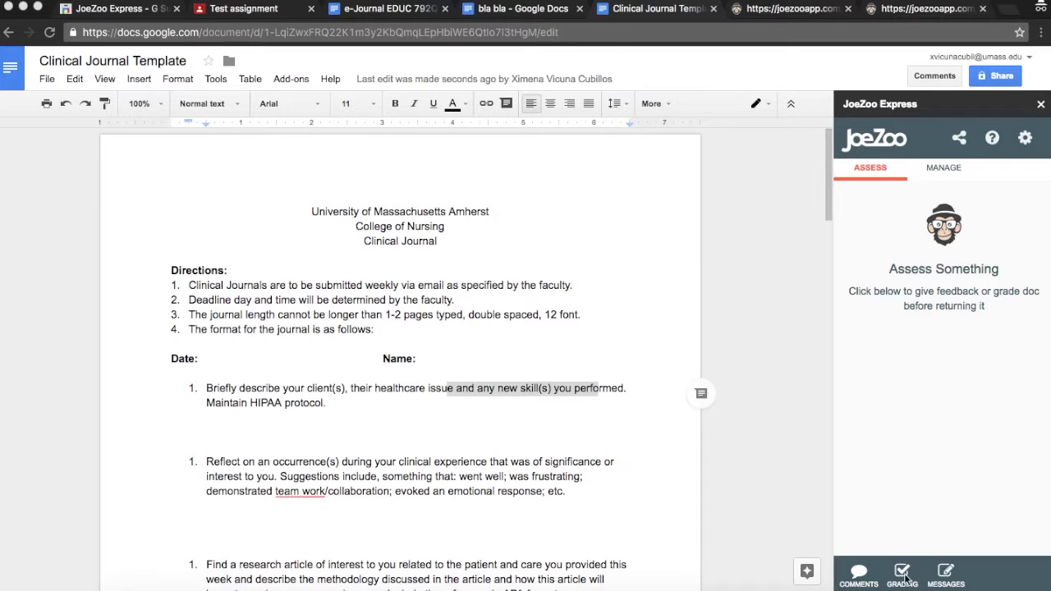
Switch to the Clinical Journal Template Google Doc and open the JoeZoo Express grading form with its selected rubric
{"action": "left_click", "coordinate": [909, 579]}
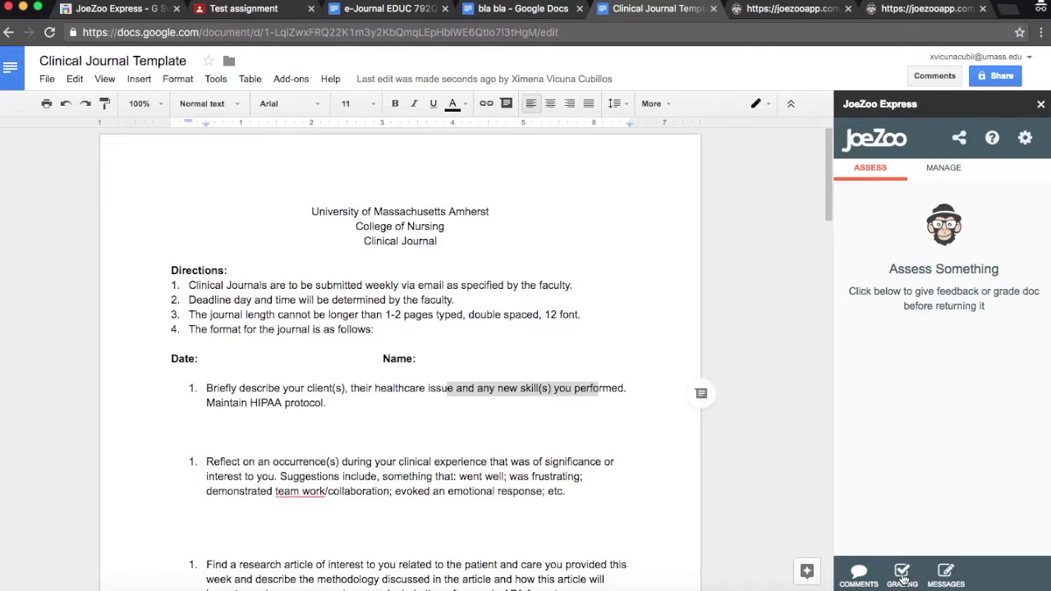
{"action": "left_click", "coordinate": [907, 579]}
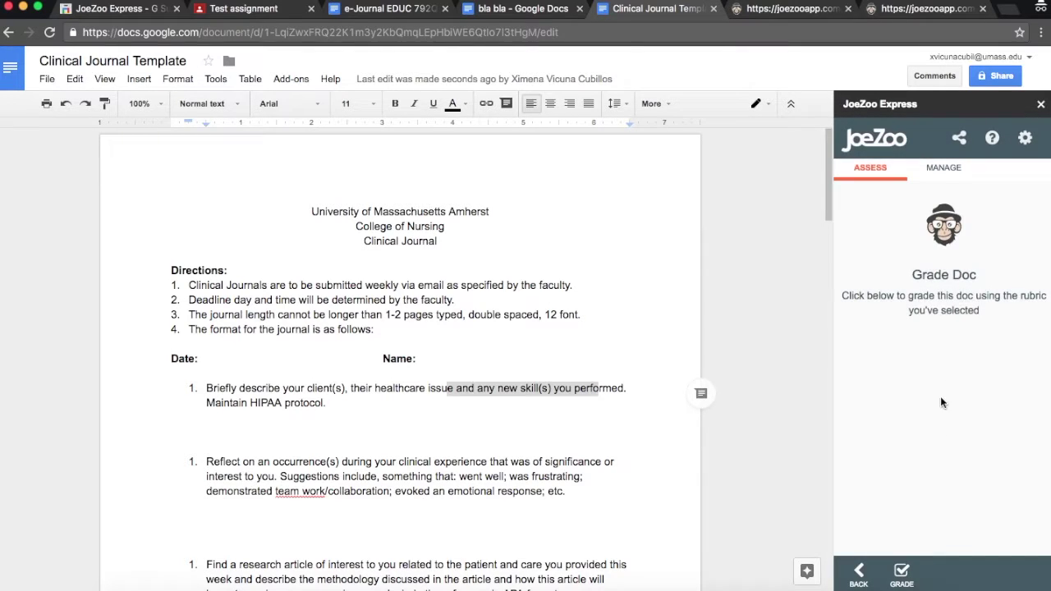
{"action": "left_click", "coordinate": [903, 585]}
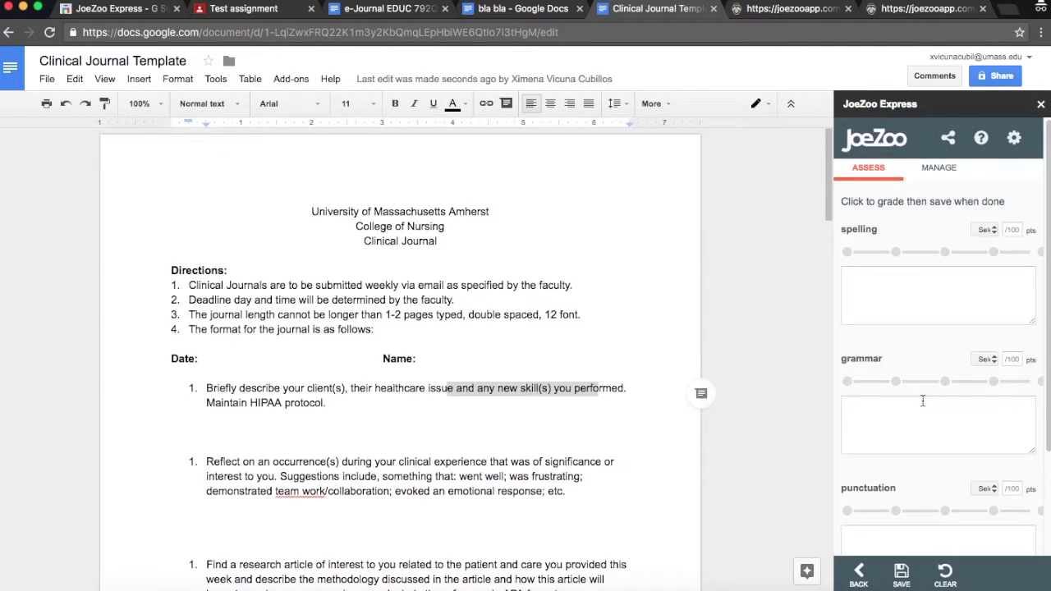
{"action": "scroll", "coordinate": [925, 377], "scroll_direction": "down", "scroll_amount": 1}
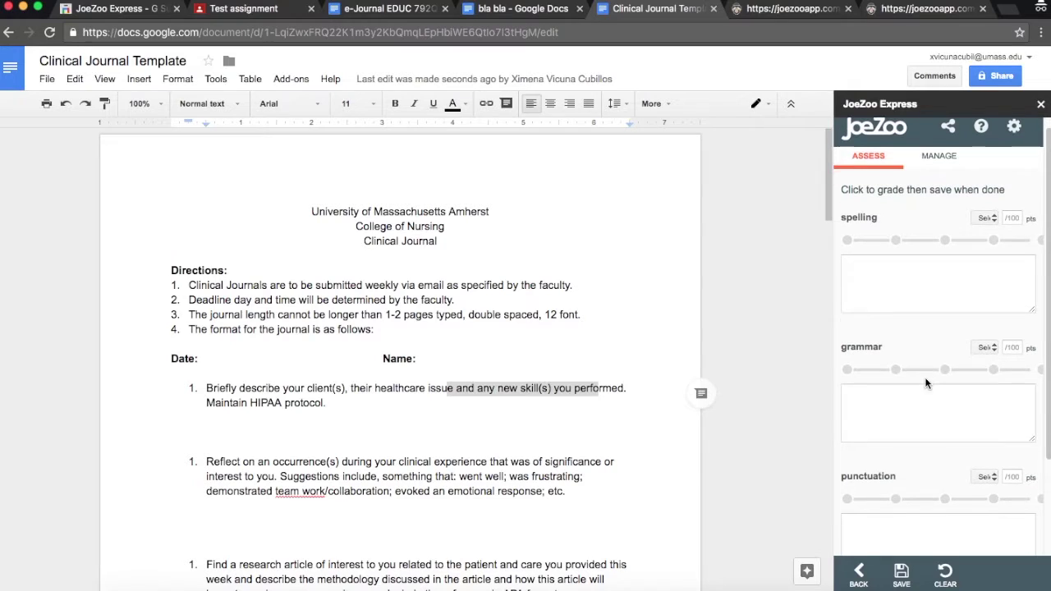
Rate the spelling, grammar and punctuation criteria at level C in the grading form
{"action": "left_click", "coordinate": [896, 239]}
{"action": "left_click", "coordinate": [945, 240]}
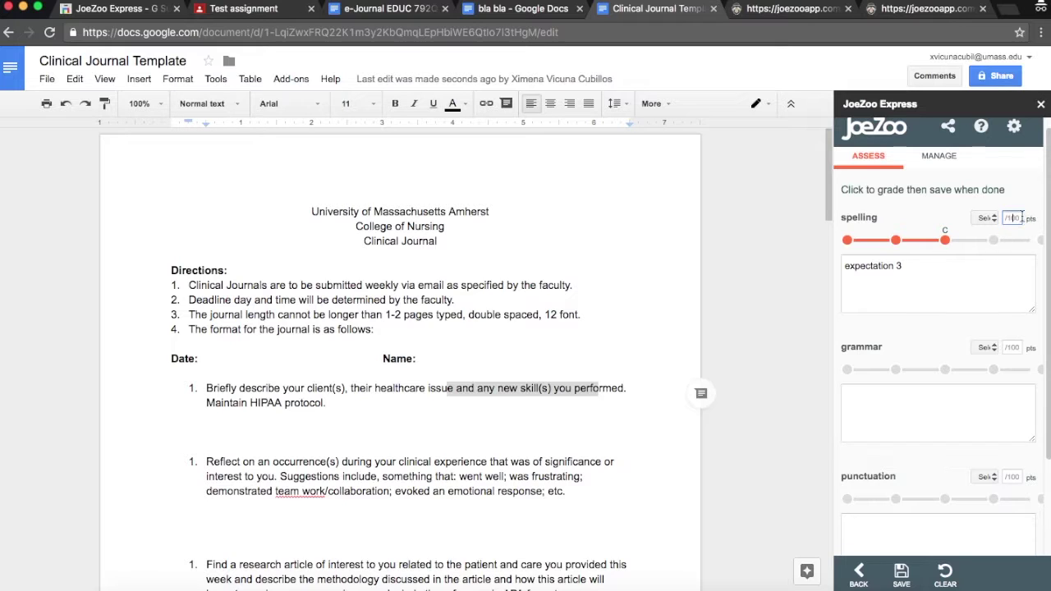
{"action": "left_click", "coordinate": [945, 370]}
{"action": "scroll", "coordinate": [926, 448], "scroll_direction": "down", "scroll_amount": 2}
{"action": "scroll", "coordinate": [936, 409], "scroll_direction": "down", "scroll_amount": 3}
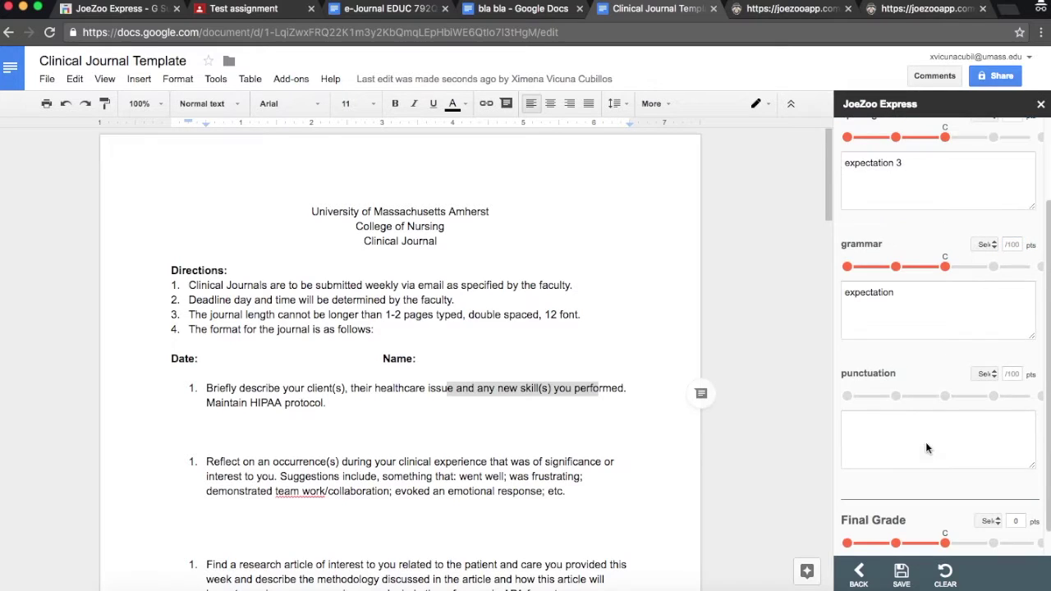
{"action": "left_click", "coordinate": [945, 394]}
{"action": "scroll", "coordinate": [943, 410], "scroll_direction": "down", "scroll_amount": 3}
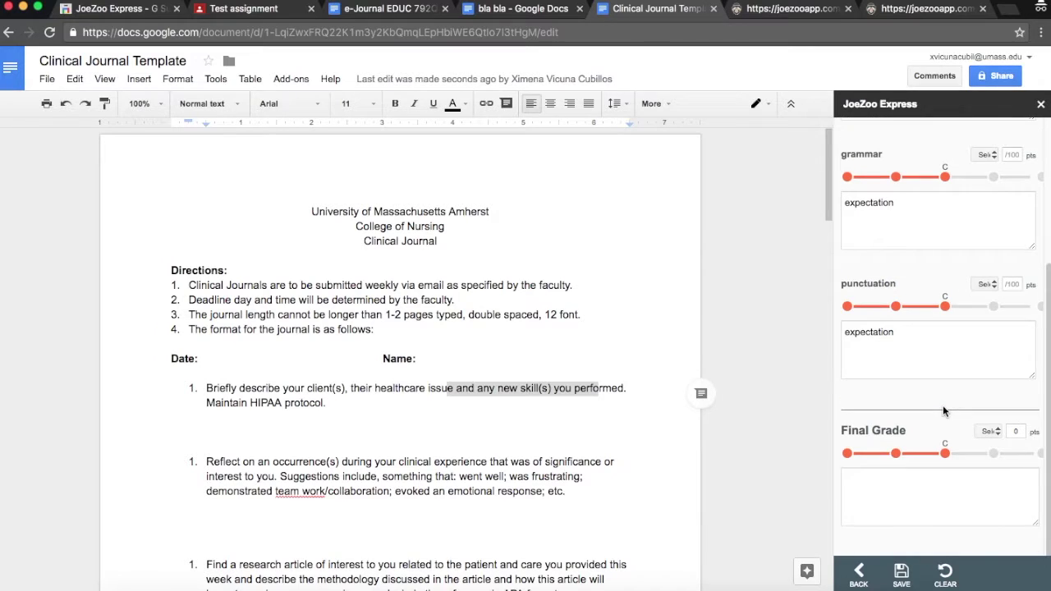
{"action": "left_click", "coordinate": [991, 453]}
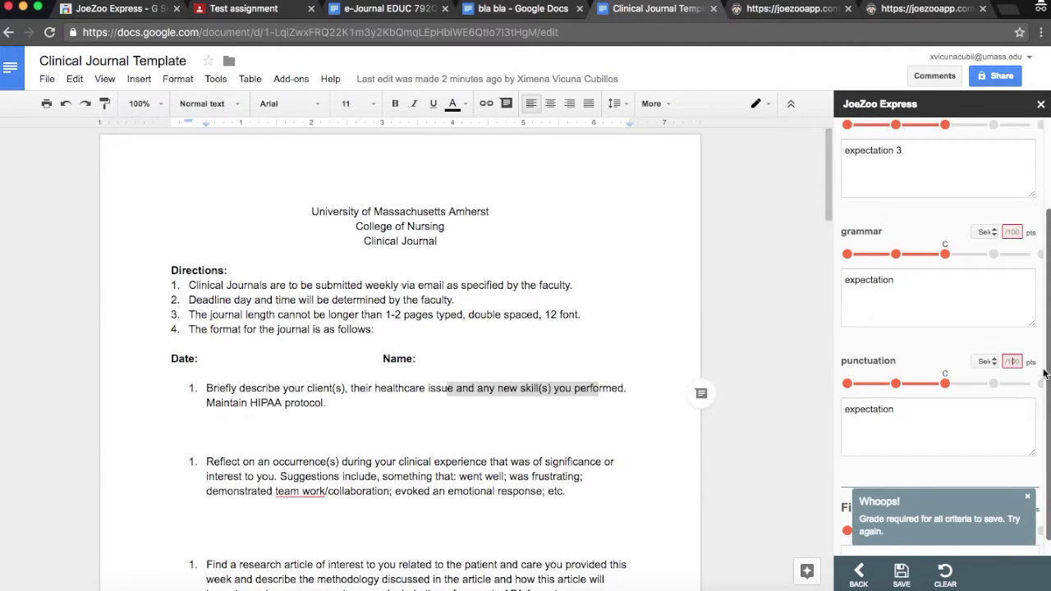
Enter 70 points each for punctuation, grammar and spelling, and save the grade
{"action": "left_click", "coordinate": [1012, 361]}
{"action": "type", "text": "70"}
{"action": "scroll", "coordinate": [1040, 372], "scroll_direction": "up", "scroll_amount": 2}
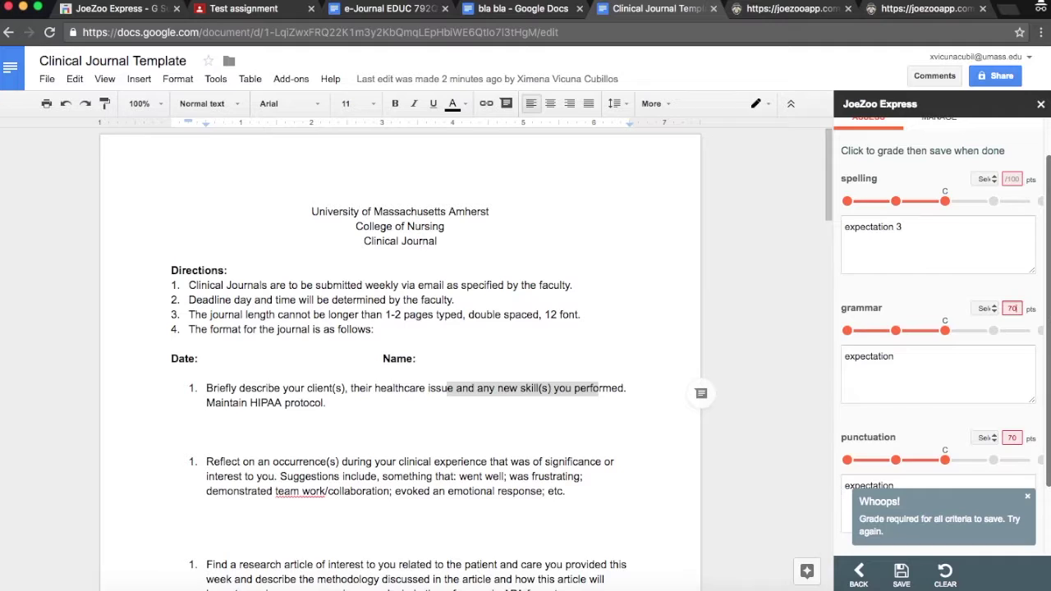
{"action": "scroll", "coordinate": [1047, 243], "scroll_direction": "up", "scroll_amount": 1}
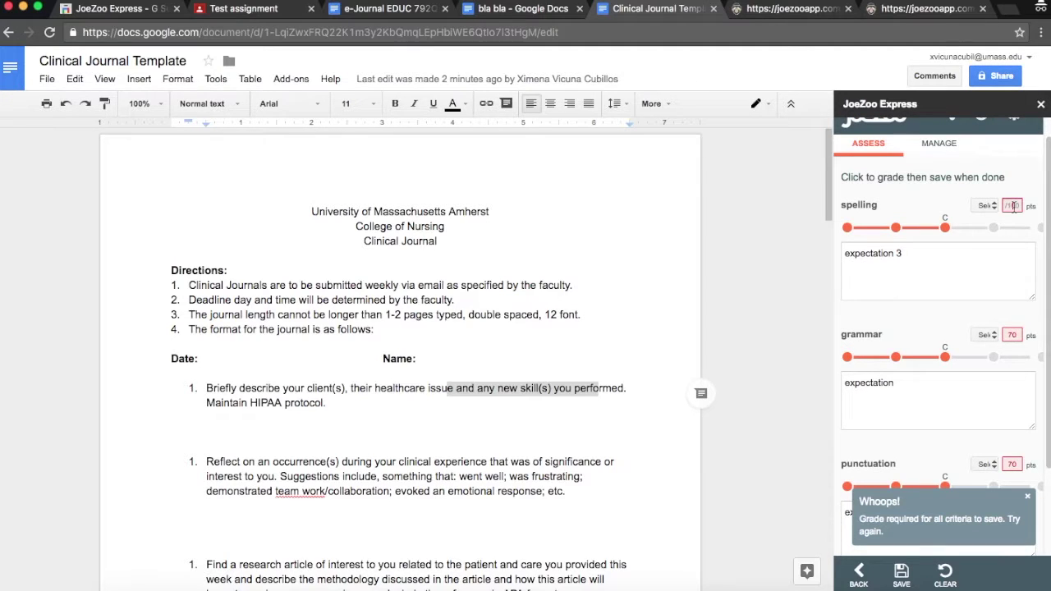
{"action": "scroll", "coordinate": [976, 243], "scroll_direction": "down", "scroll_amount": 3}
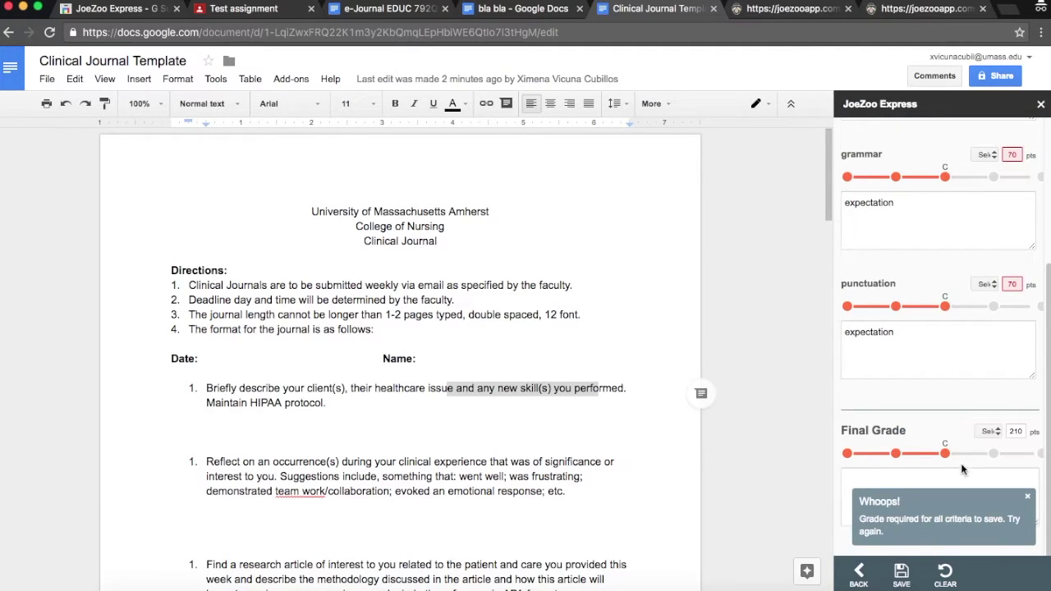
{"action": "left_click", "coordinate": [907, 572]}
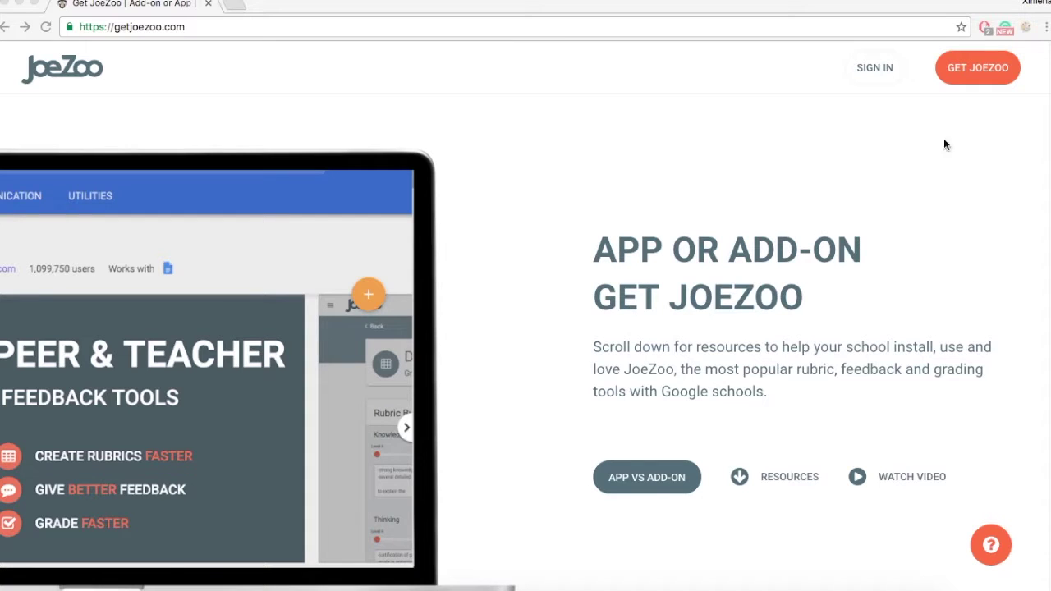
Open the Get JoeZoo page on getjoezoo.com and compare the features of the add-on and app versions
{"action": "left_click", "coordinate": [984, 72]}
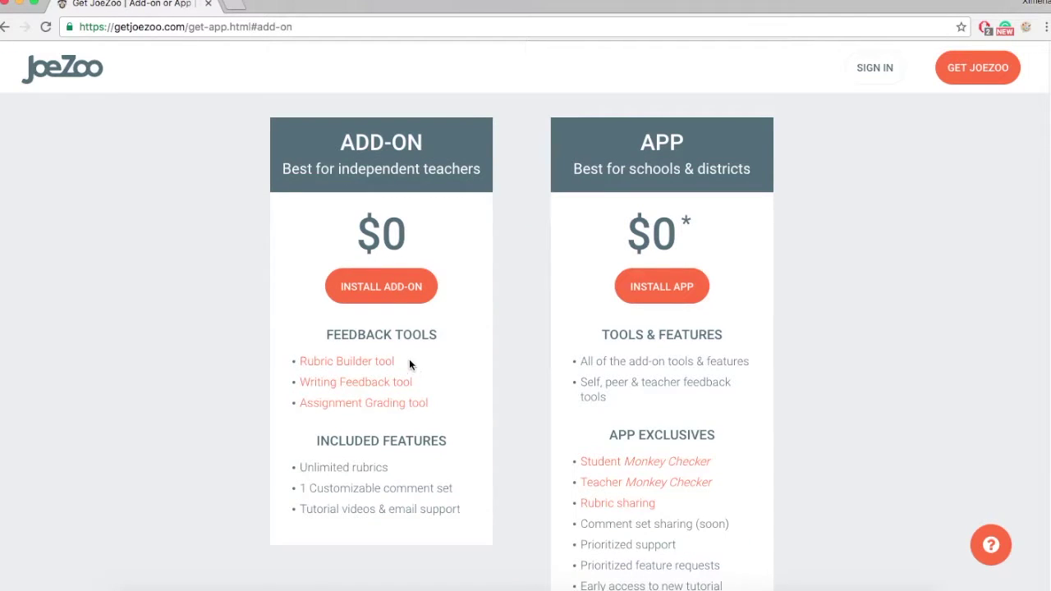
{"action": "scroll", "coordinate": [530, 412], "scroll_direction": "down", "scroll_amount": 2}
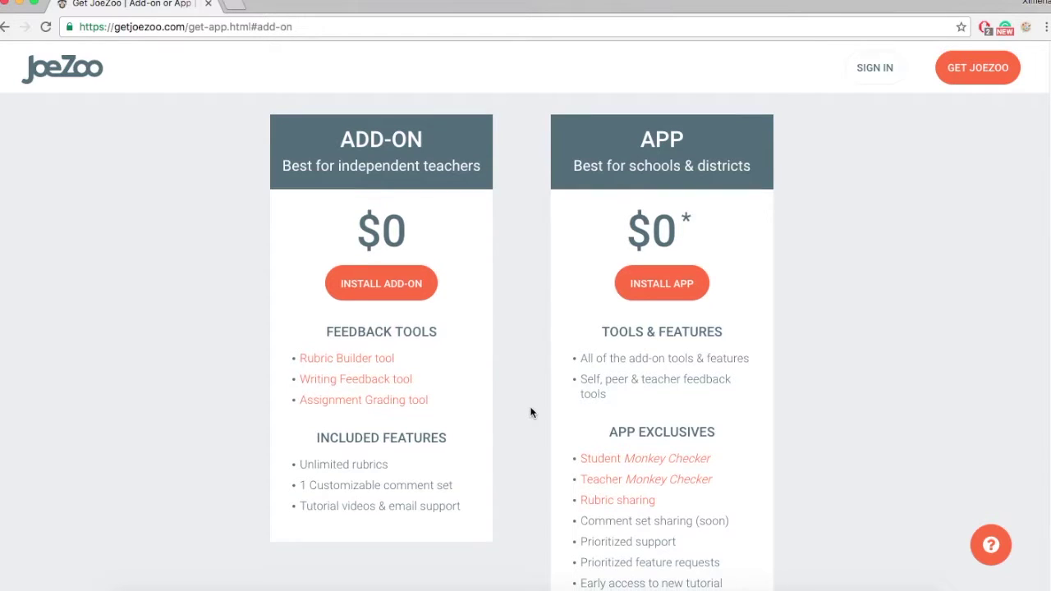
{"action": "scroll", "coordinate": [530, 413], "scroll_direction": "down", "scroll_amount": 1}
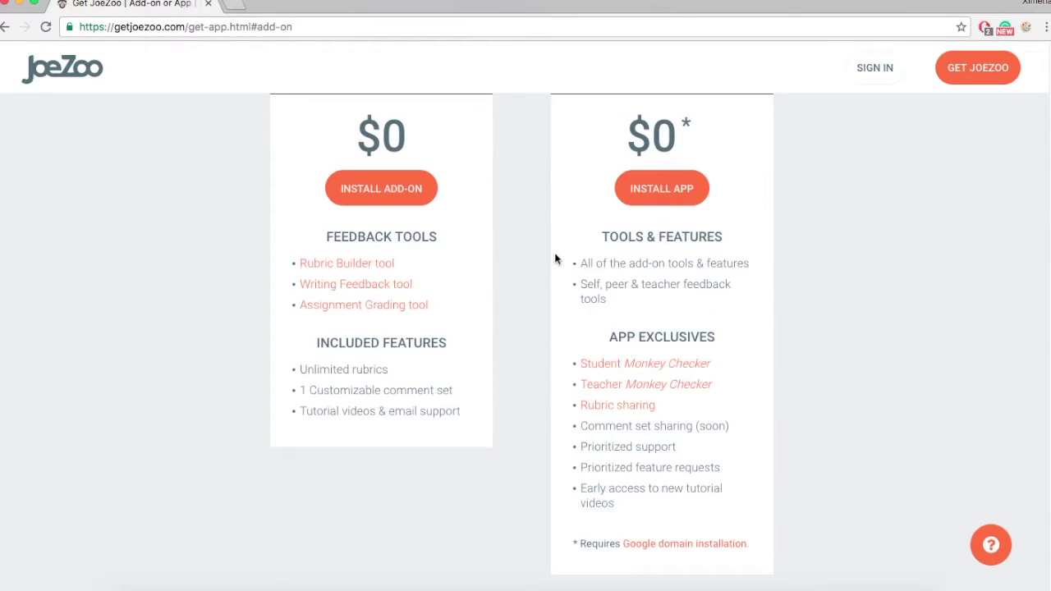
{"action": "scroll", "coordinate": [556, 367], "scroll_direction": "down", "scroll_amount": 1}
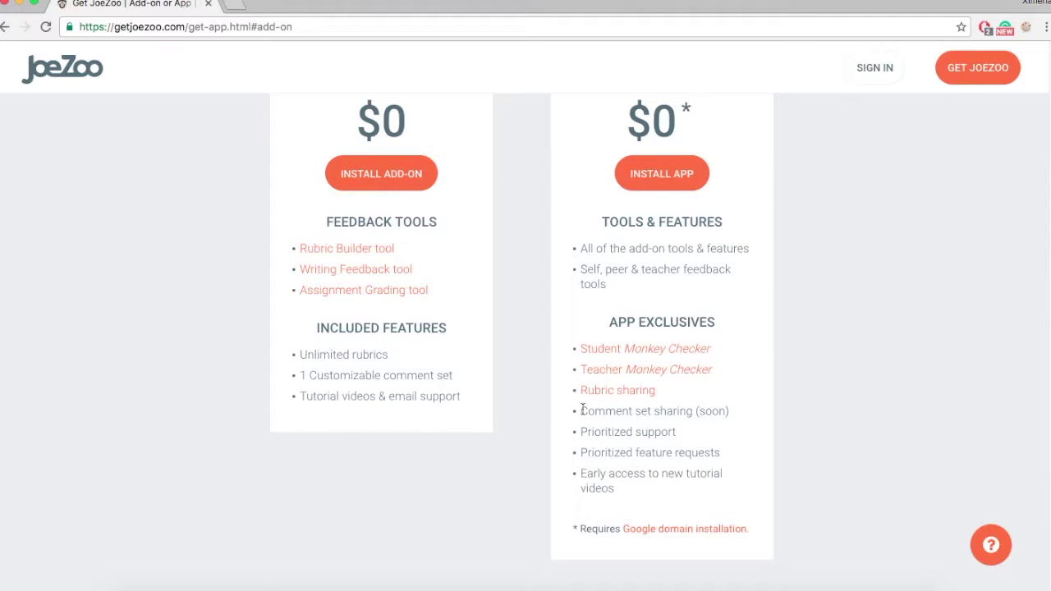
{"action": "scroll", "coordinate": [728, 430], "scroll_direction": "up", "scroll_amount": 1}
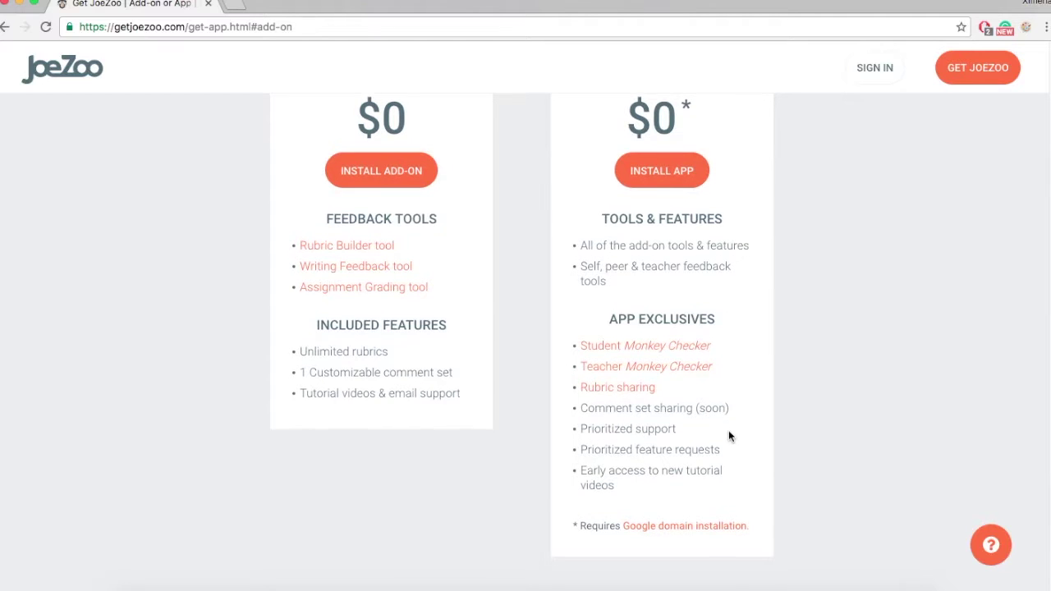
{"action": "scroll", "coordinate": [729, 430], "scroll_direction": "up", "scroll_amount": 5}
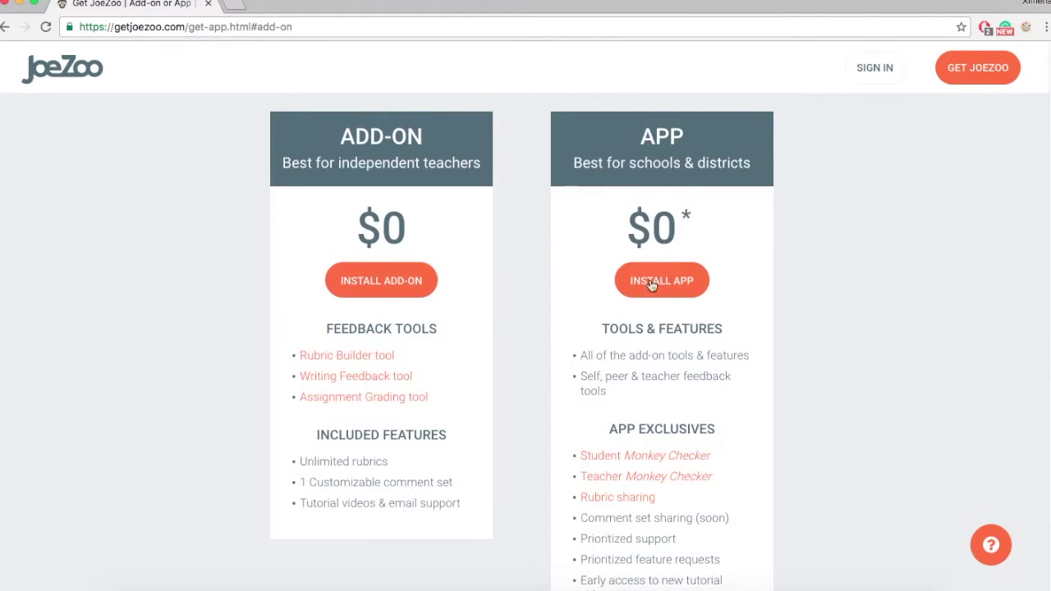
Go to the JoeZoo Express add-on's G Suite Marketplace listing, launch it in a new Google Doc and open the add-on there
{"action": "left_click", "coordinate": [567, 240]}
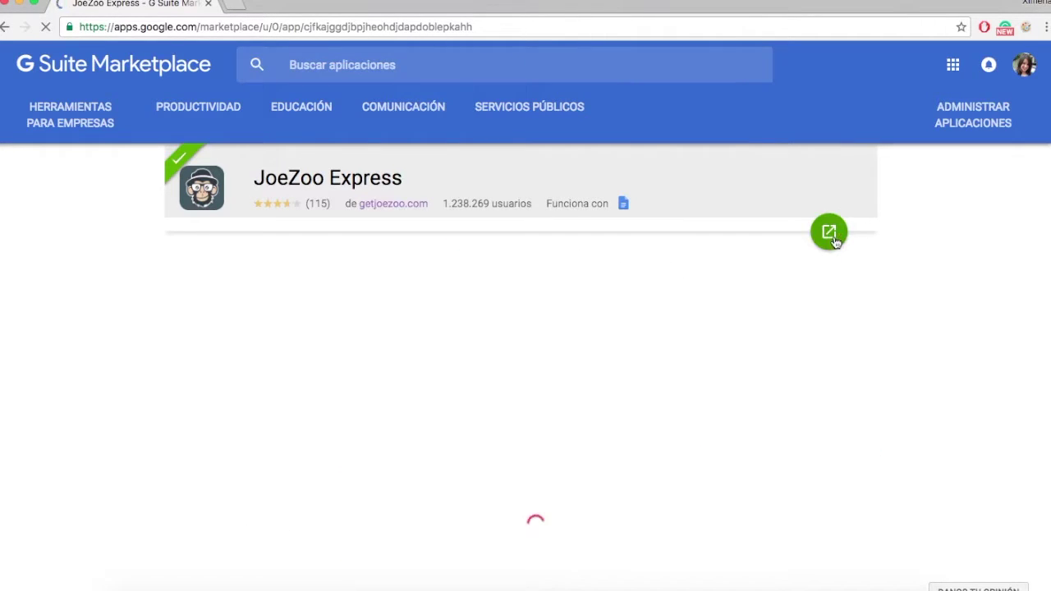
{"action": "left_click", "coordinate": [830, 233]}
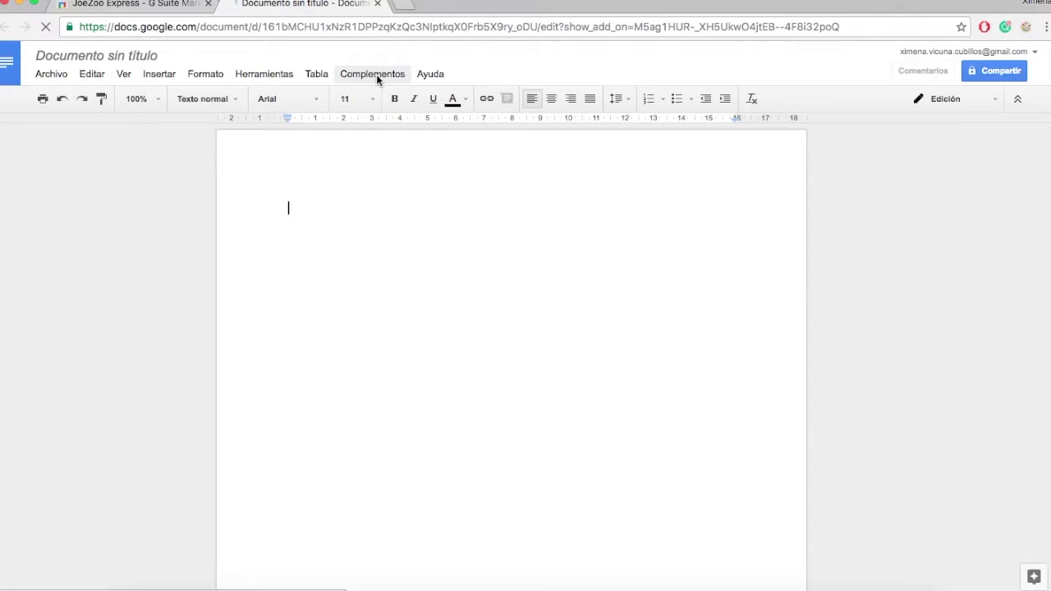
{"action": "left_click", "coordinate": [376, 74]}
{"action": "mouse_move", "coordinate": [441, 110]}
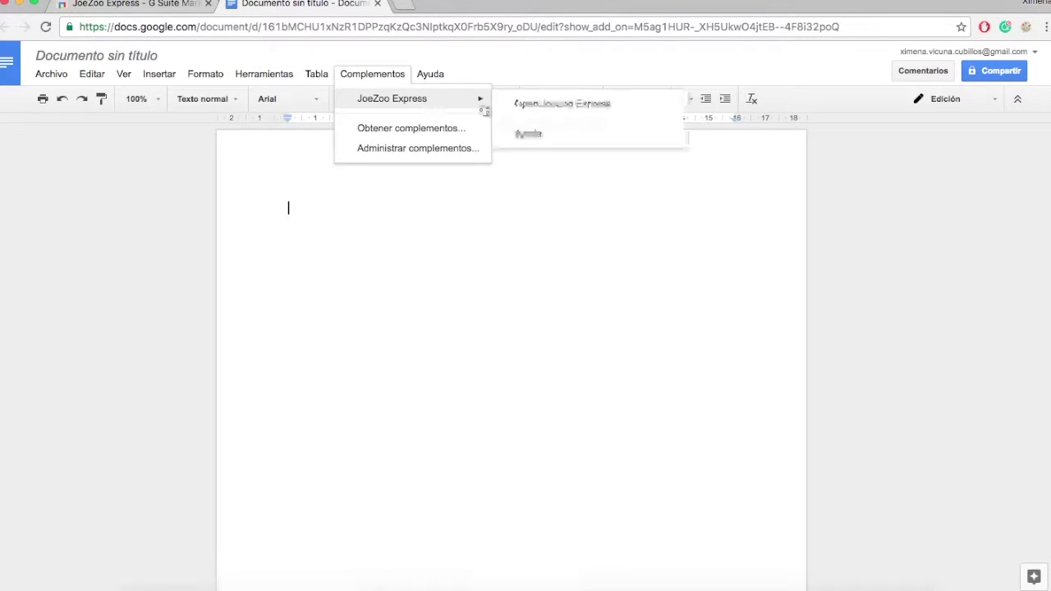
{"action": "left_click", "coordinate": [556, 104]}
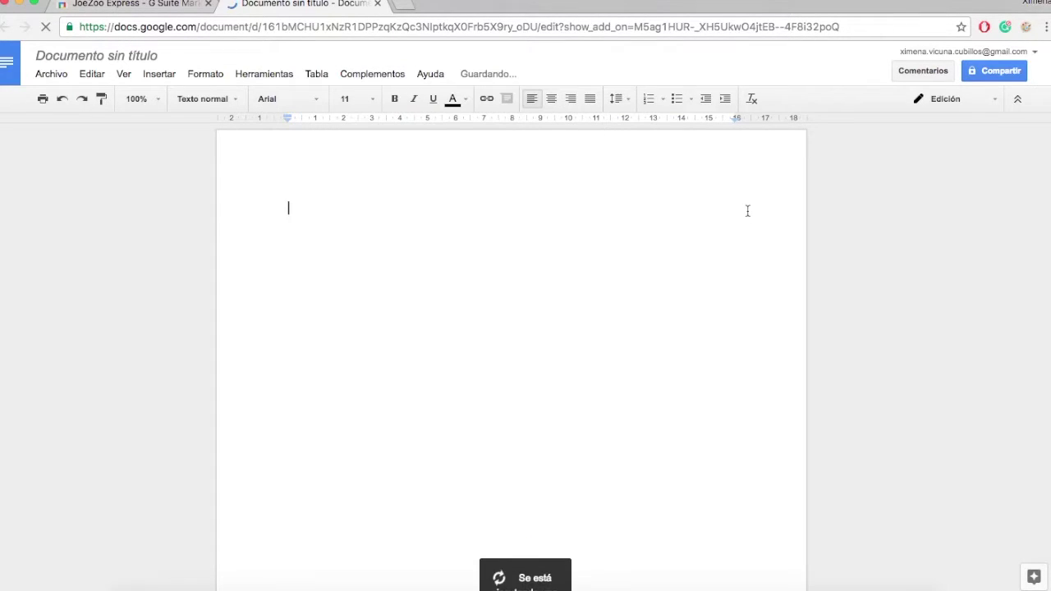